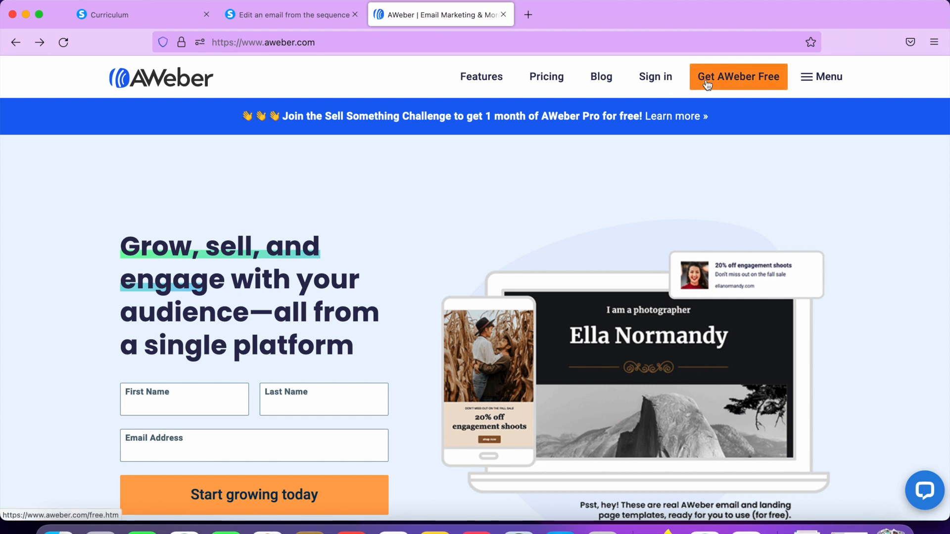
Step: Start a free AWeber sign-up, fill in the first name, last name and email address, and choose the free plan
{"action": "left_click", "coordinate": [757, 83]}
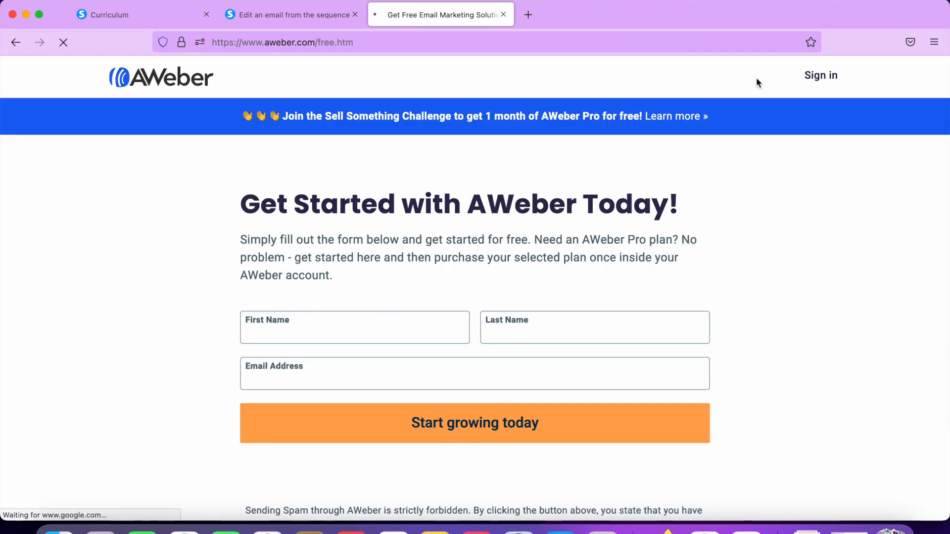
{"action": "left_click", "coordinate": [307, 331]}
{"action": "type", "text": "Liz"}
{"action": "key", "text": "Tab"}
{"action": "type", "text": "Jones"}
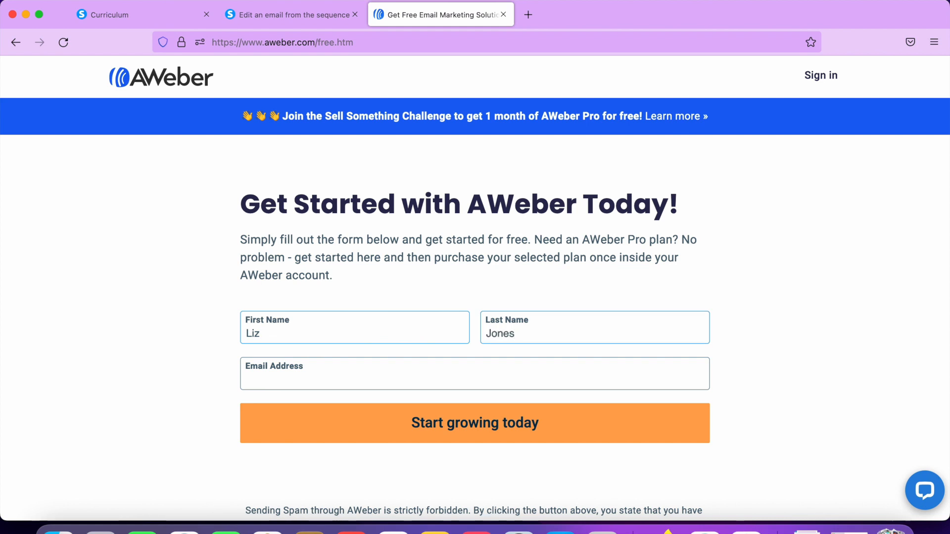
{"action": "left_click", "coordinate": [317, 375]}
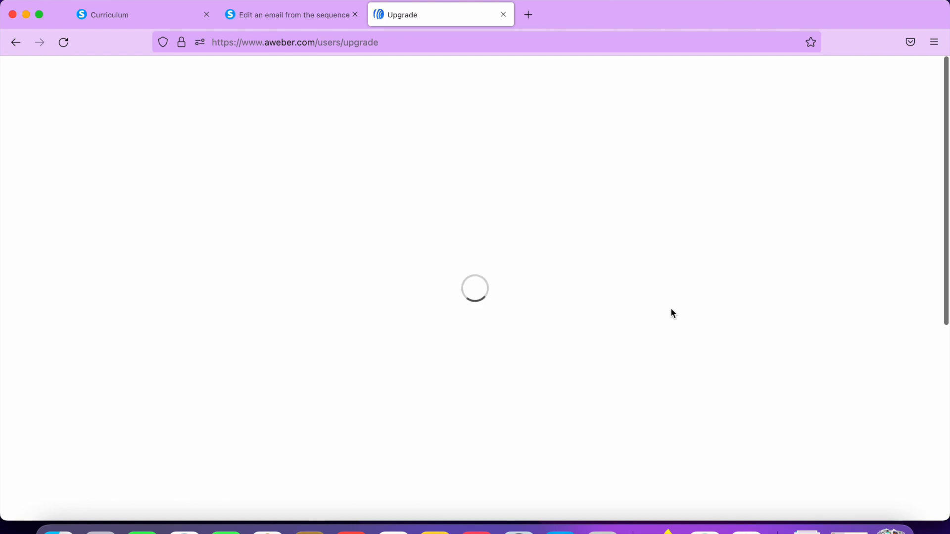
{"action": "left_click", "coordinate": [366, 273]}
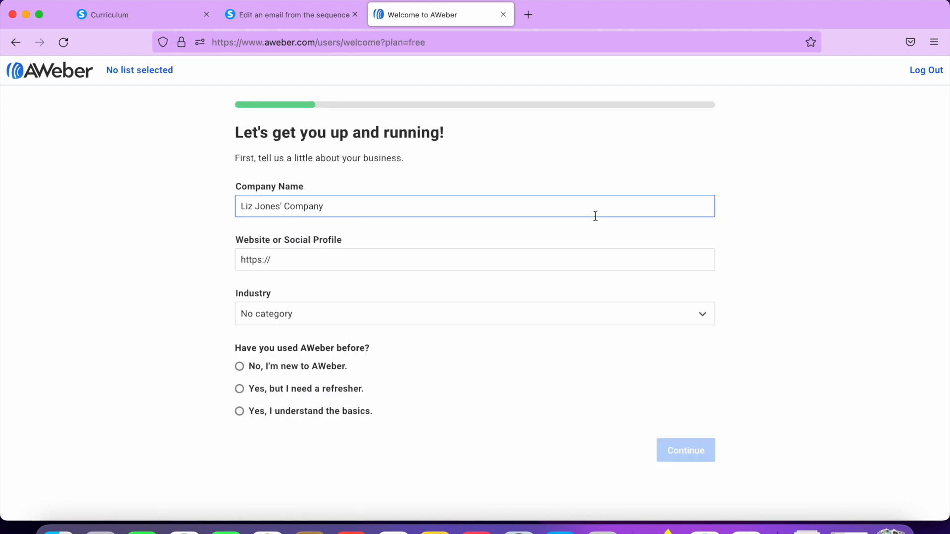
{"action": "left_click", "coordinate": [575, 254]}
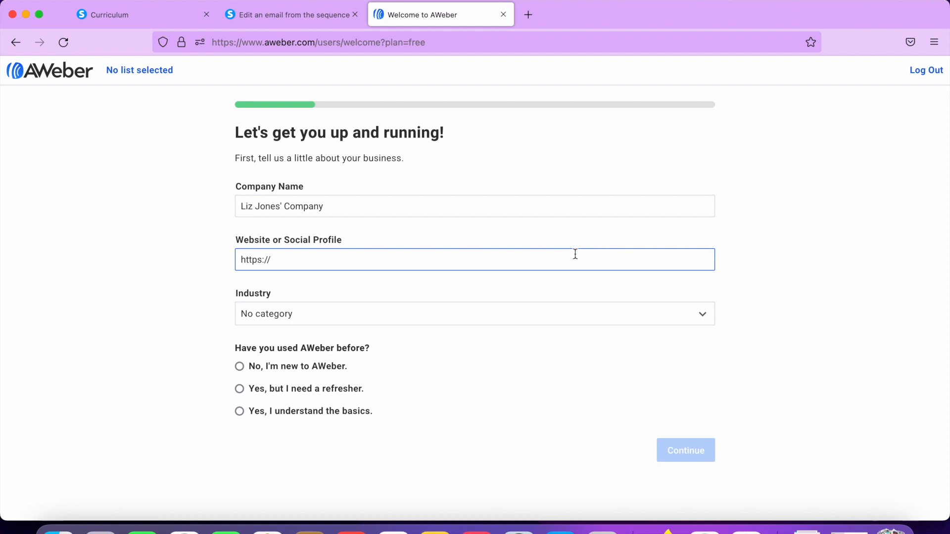
{"action": "type", "text": "www.lizcants"}
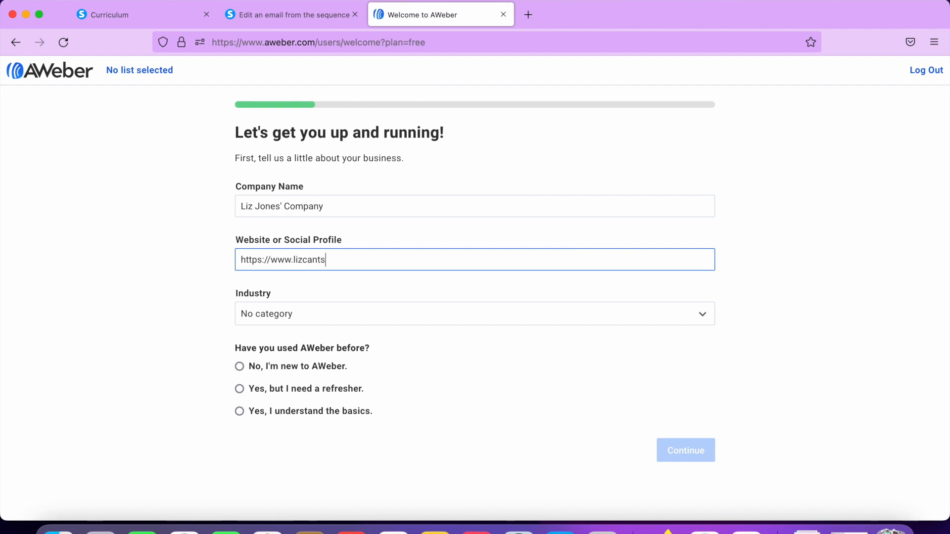
{"action": "type", "text": "ing.com"}
{"action": "key", "text": "Tab"}
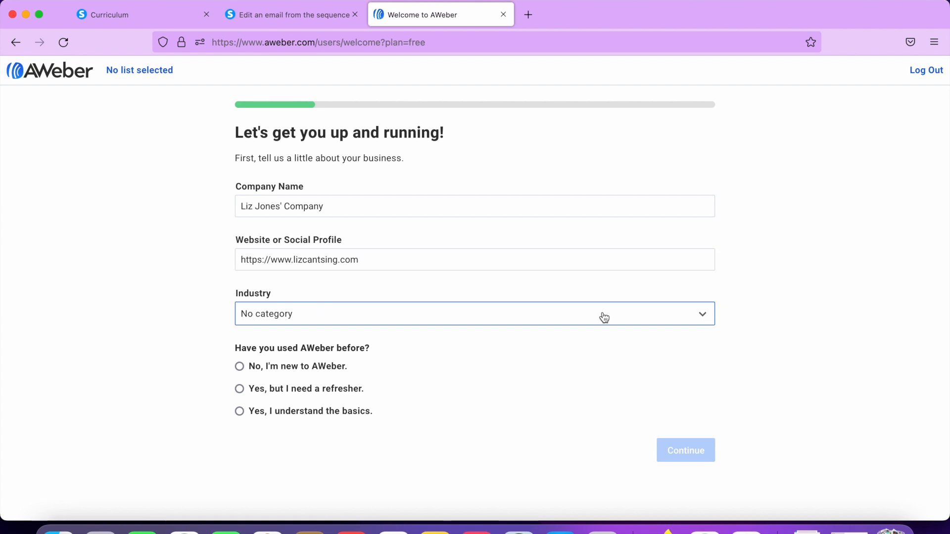
{"action": "left_click", "coordinate": [600, 318]}
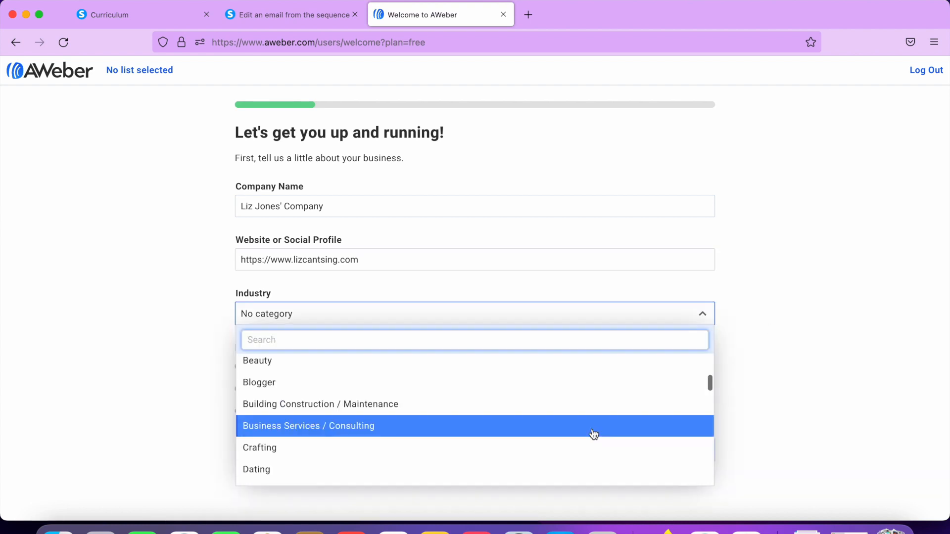
{"action": "left_click", "coordinate": [598, 389]}
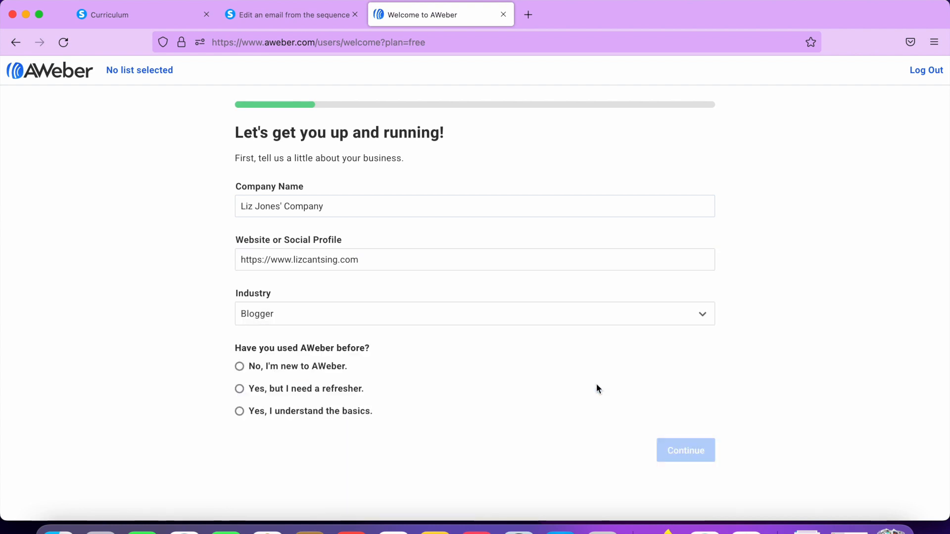
{"action": "left_click", "coordinate": [322, 367]}
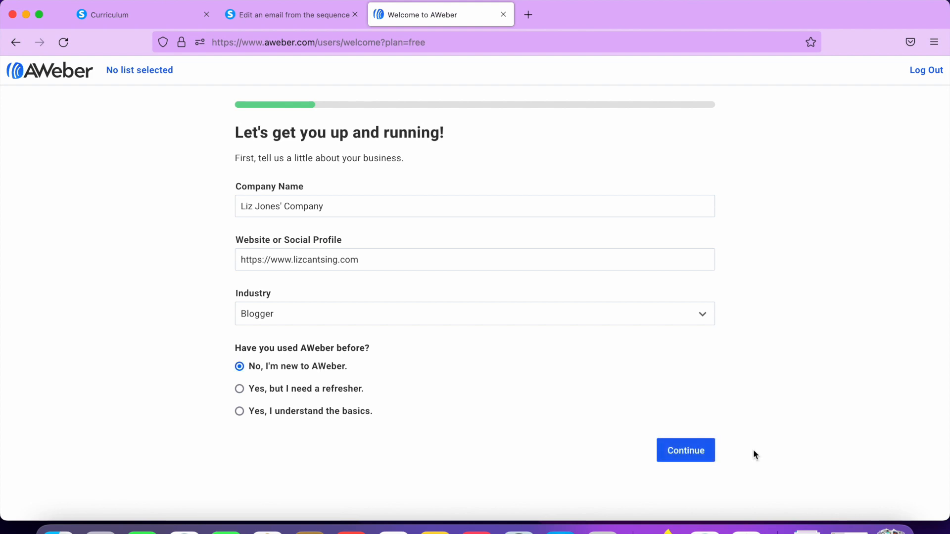
{"action": "left_click", "coordinate": [698, 458]}
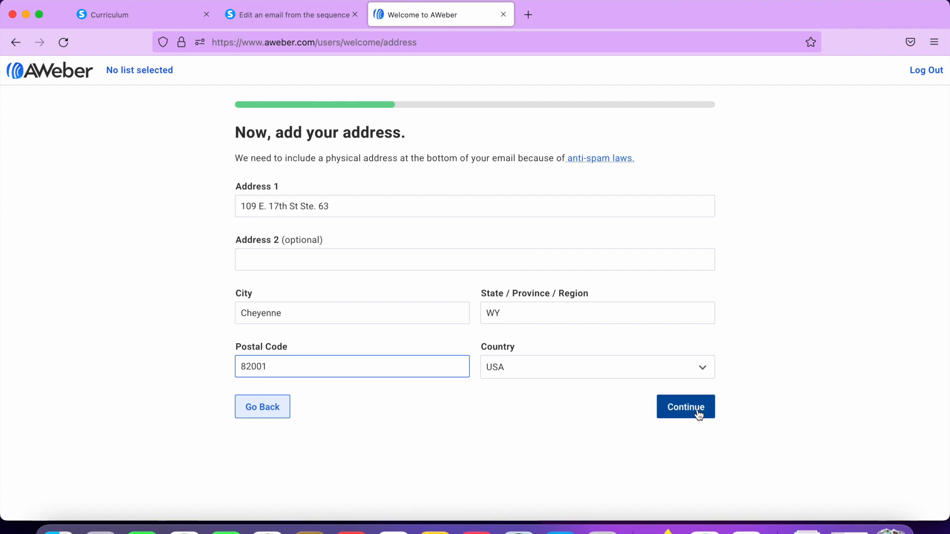
Step: Submit the business's postal address and answer the subscriber question with "No, I'm just getting started with email."
{"action": "left_click", "coordinate": [699, 415]}
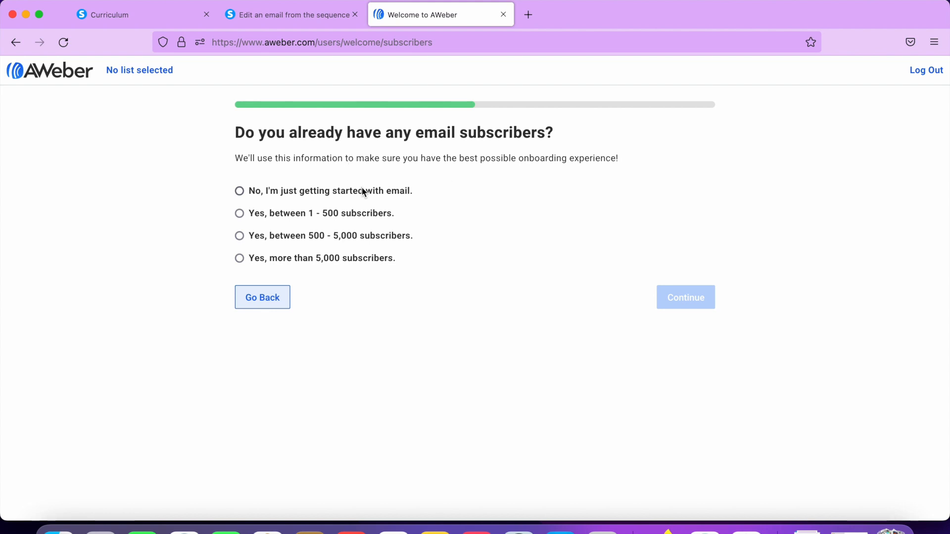
{"action": "left_click", "coordinate": [391, 192]}
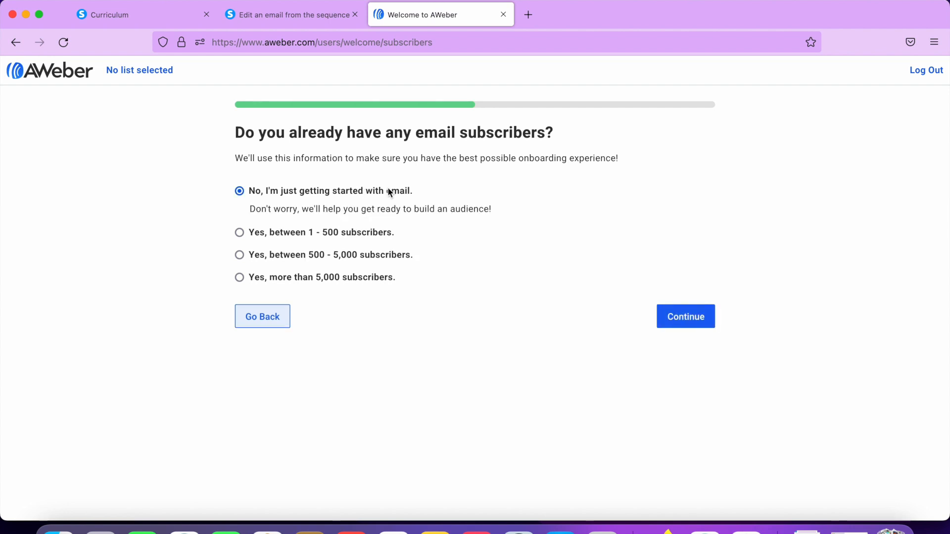
{"action": "left_click", "coordinate": [683, 326]}
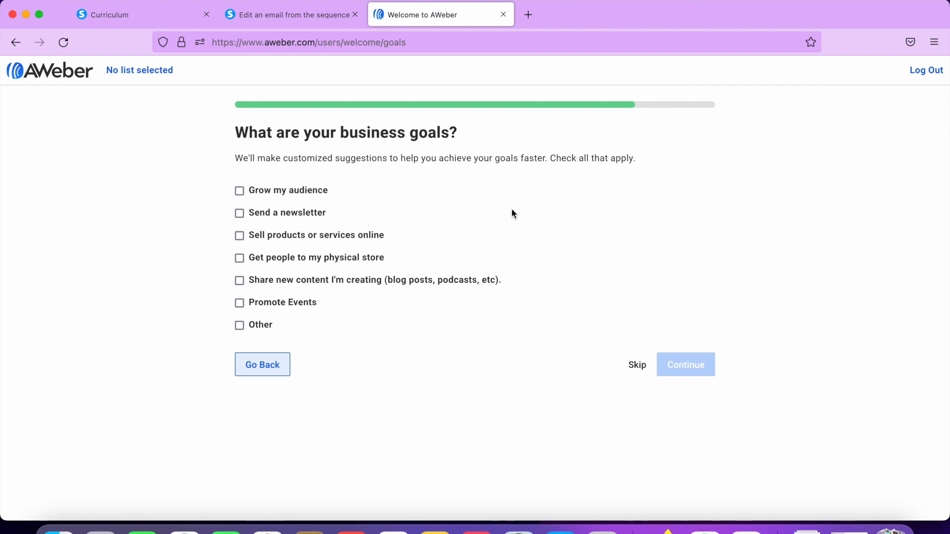
Step: Submit the business goals Grow my audience, Send a newsletter and Share new content I'm creating
{"action": "left_click", "coordinate": [237, 192]}
{"action": "left_click", "coordinate": [239, 213]}
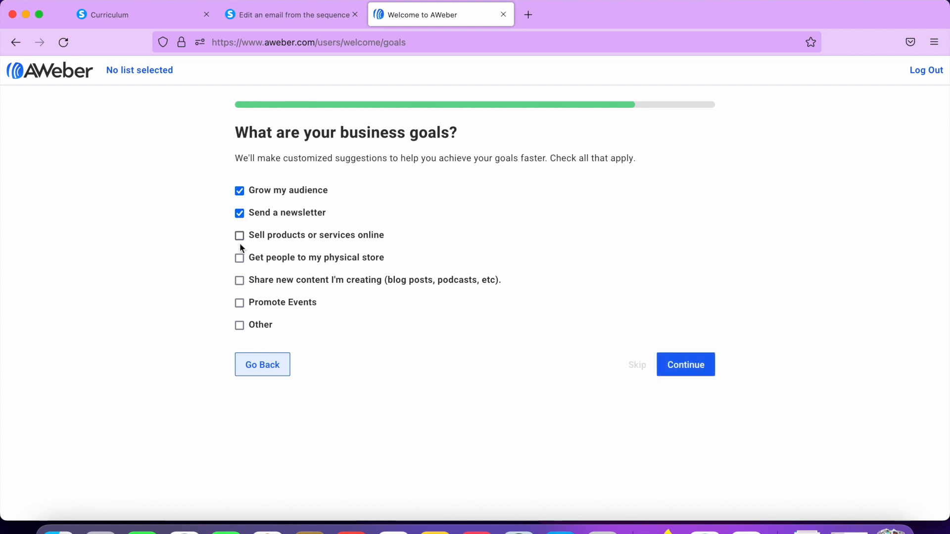
{"action": "left_click", "coordinate": [239, 282]}
{"action": "left_click", "coordinate": [691, 371]}
Step: Submit PayPal, Canva and YouTube as the other tools used for the business
{"action": "scroll", "coordinate": [462, 248], "scroll_direction": "down", "scroll_amount": 1}
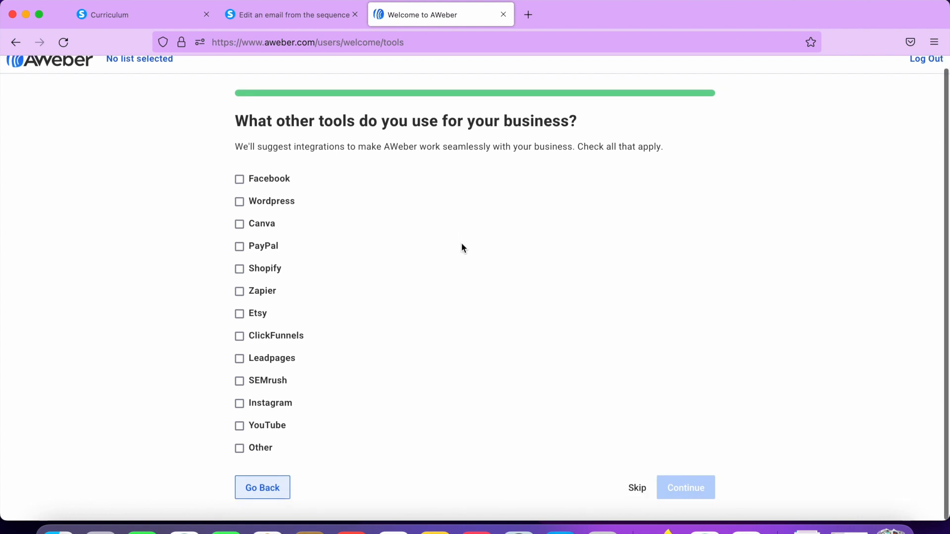
{"action": "left_click", "coordinate": [239, 247]}
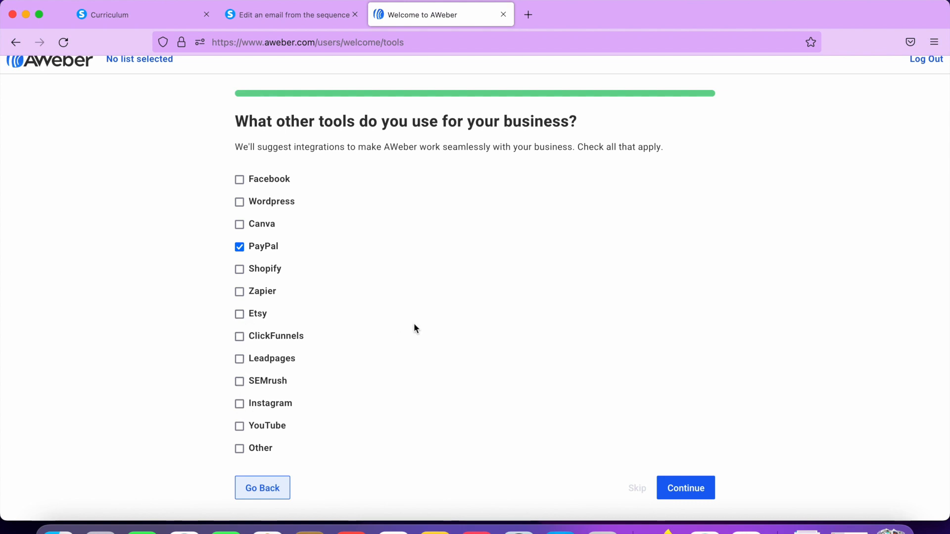
{"action": "left_click", "coordinate": [239, 224]}
{"action": "left_click", "coordinate": [239, 426]}
{"action": "left_click", "coordinate": [685, 489]}
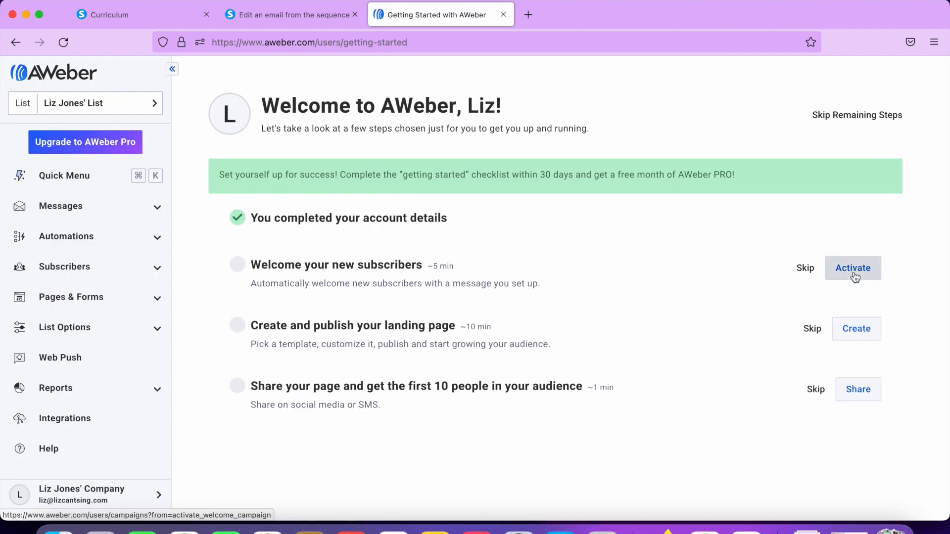
Step: Open the welcome campaign from the getting-started checklist and dismiss its editing tip
{"action": "left_click", "coordinate": [854, 275]}
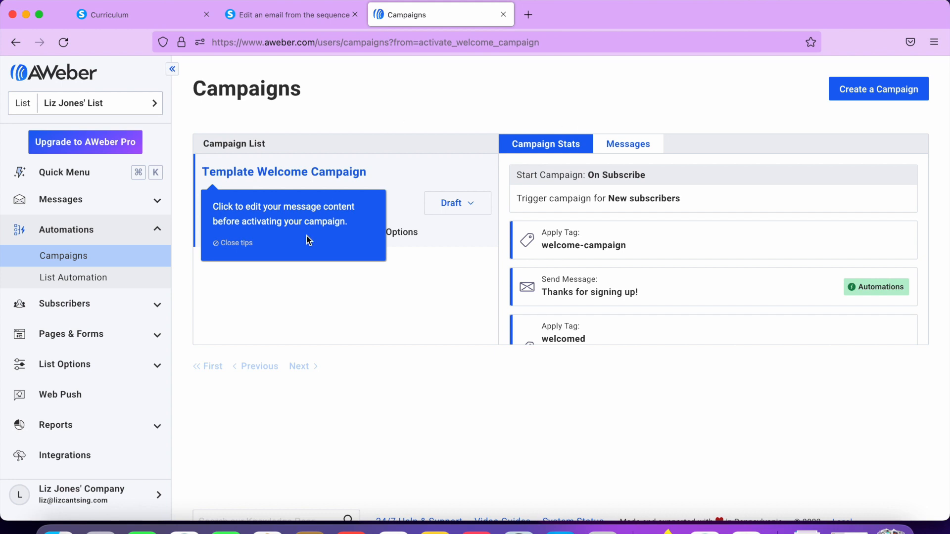
{"action": "left_click", "coordinate": [233, 244]}
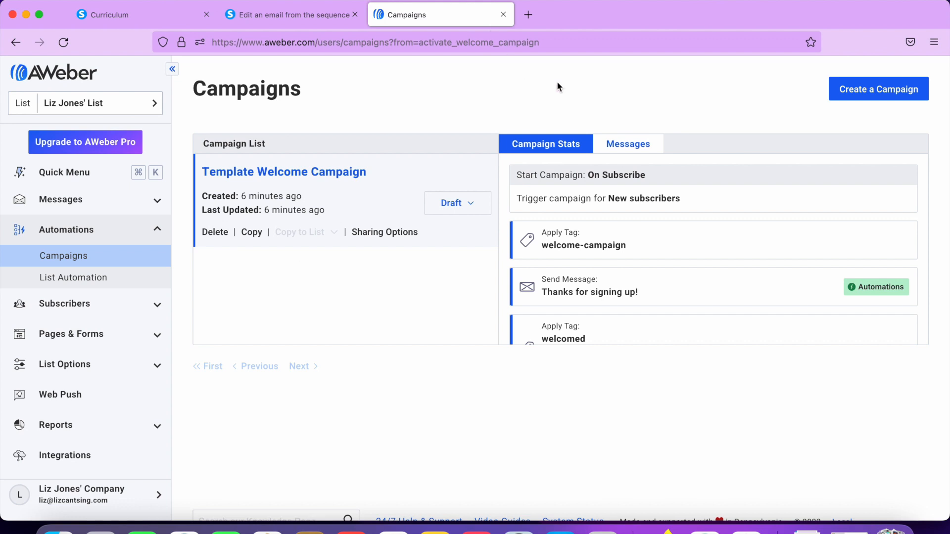
Step: Go to the sign-up forms and create a new form for the website
{"action": "left_click", "coordinate": [99, 338]}
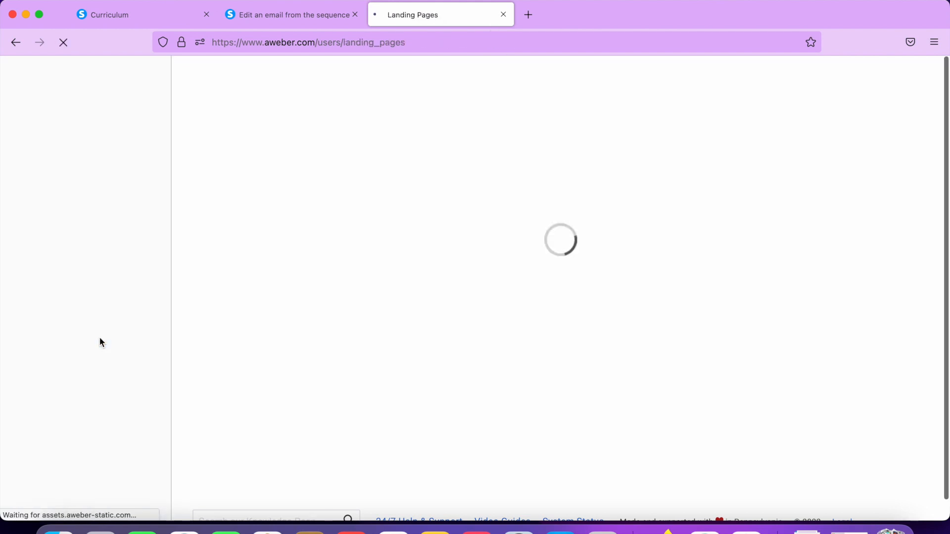
{"action": "left_click", "coordinate": [91, 337]}
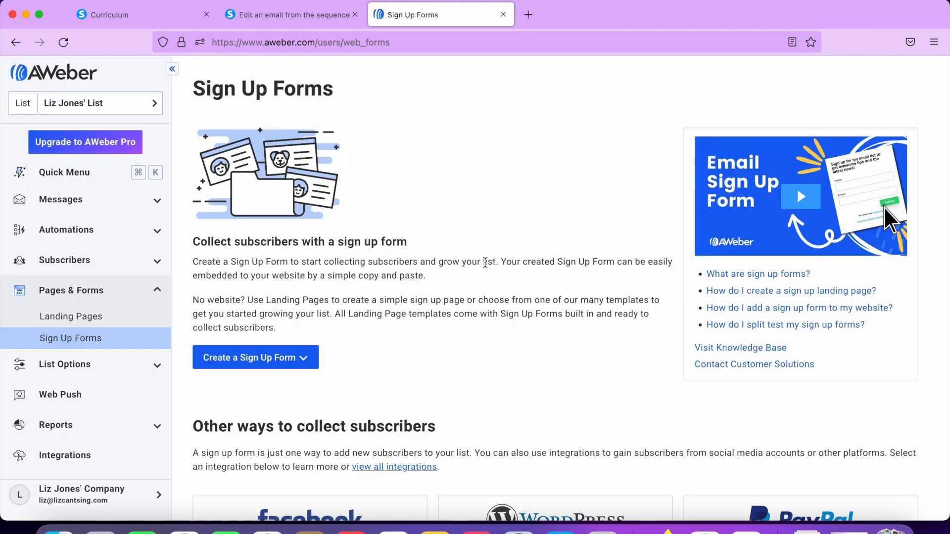
{"action": "left_click", "coordinate": [276, 359]}
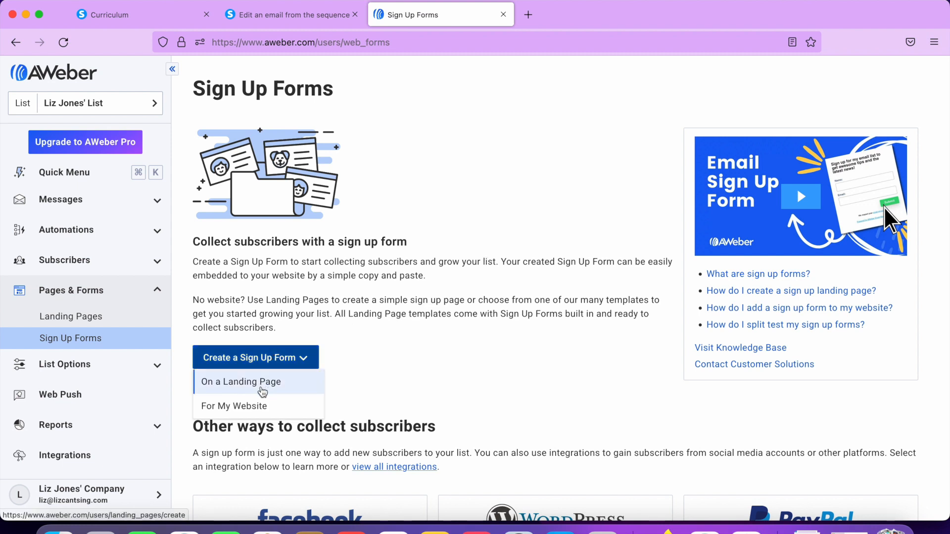
{"action": "left_click", "coordinate": [261, 409]}
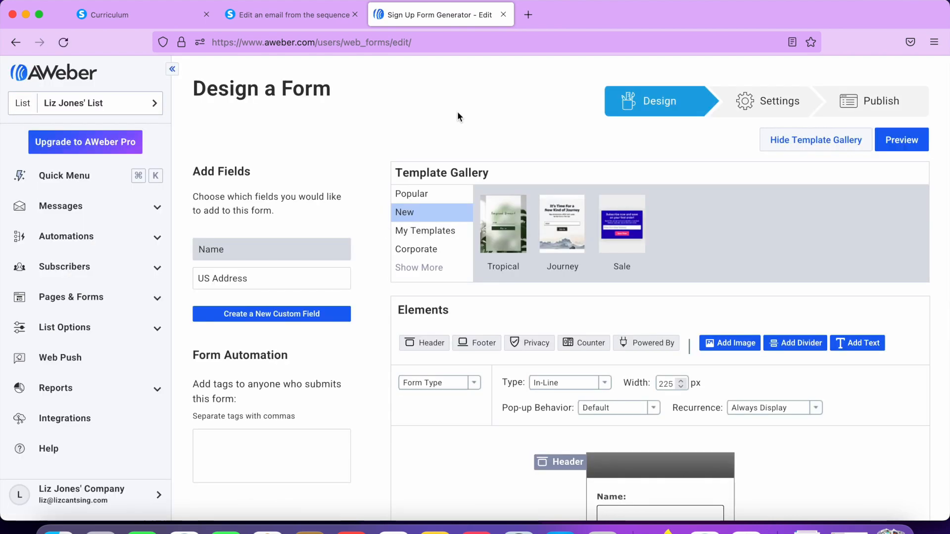
Step: Delete the "Powered by AWeber Email Marketing" line from the sign-up form
{"action": "scroll", "coordinate": [657, 317], "scroll_direction": "down", "scroll_amount": 3}
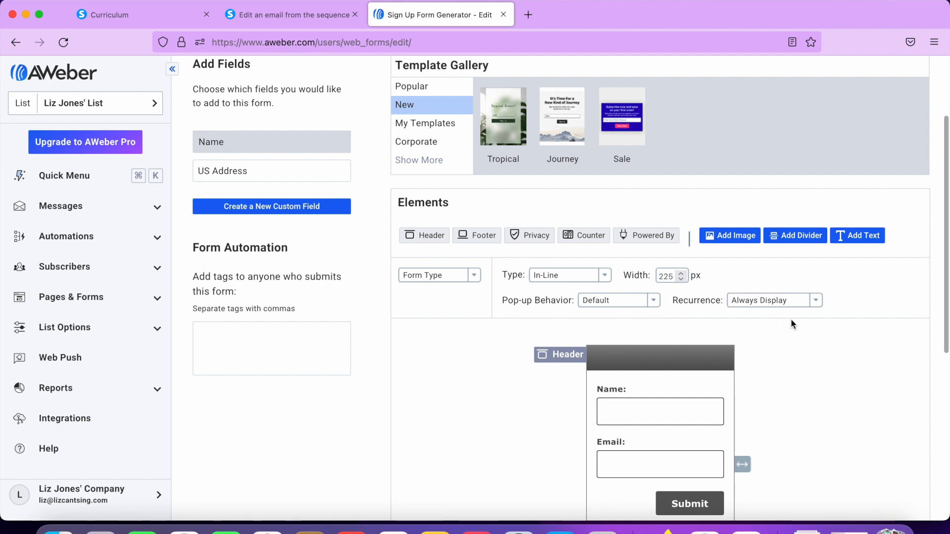
{"action": "scroll", "coordinate": [791, 324], "scroll_direction": "down", "scroll_amount": 4}
{"action": "scroll", "coordinate": [559, 222], "scroll_direction": "up", "scroll_amount": 2}
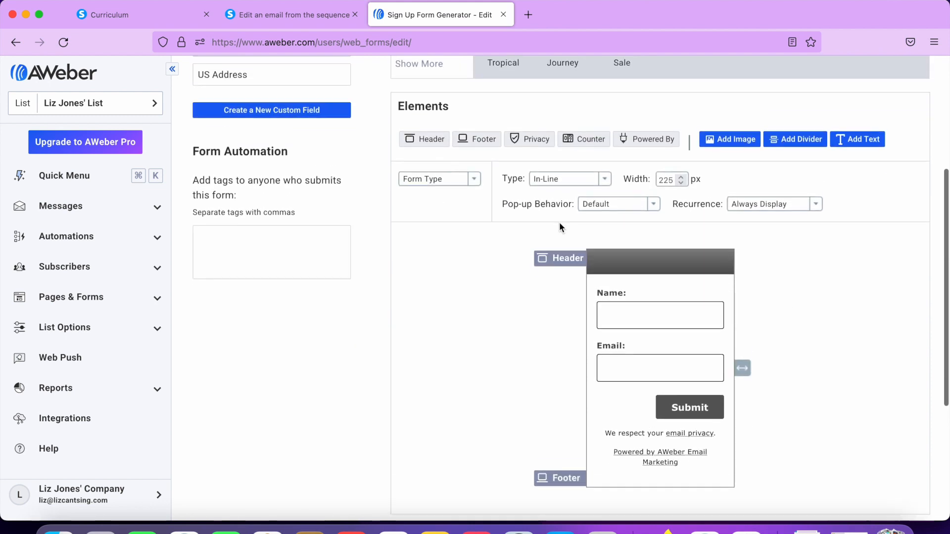
{"action": "mouse_move", "coordinate": [654, 460]}
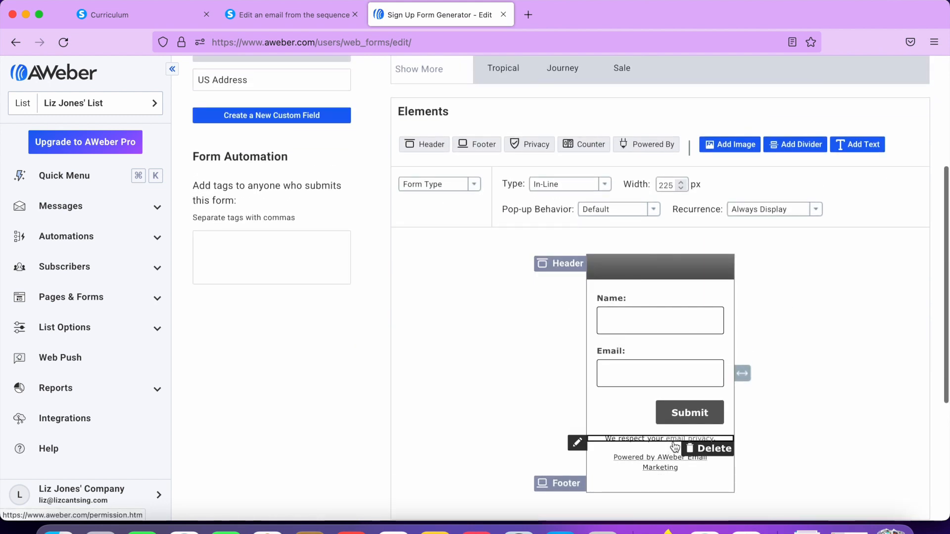
{"action": "mouse_move", "coordinate": [696, 439]}
{"action": "mouse_move", "coordinate": [682, 460]}
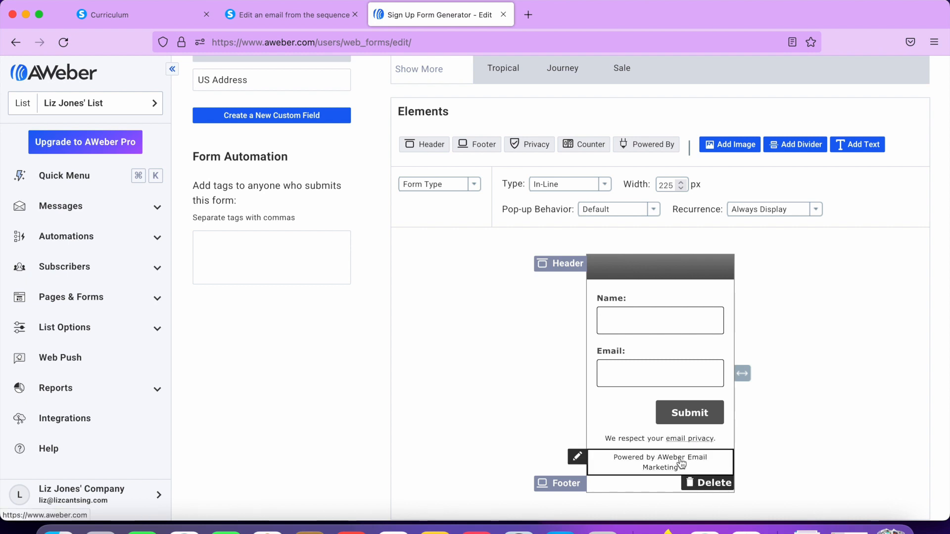
{"action": "left_click", "coordinate": [708, 488]}
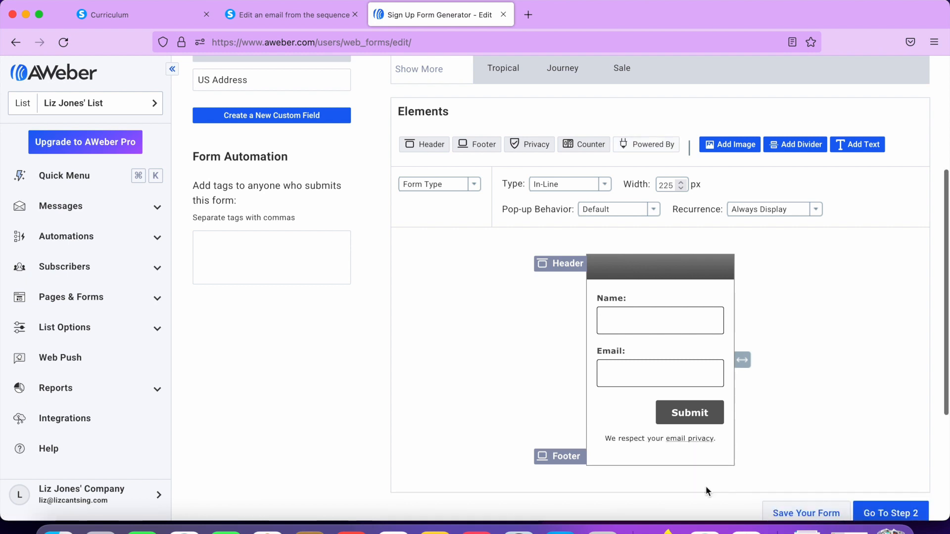
Step: Select the form's header to show its styling options, and continue to the form settings
{"action": "left_click", "coordinate": [679, 275]}
{"action": "scroll", "coordinate": [784, 319], "scroll_direction": "up", "scroll_amount": 1}
{"action": "left_click", "coordinate": [565, 240]}
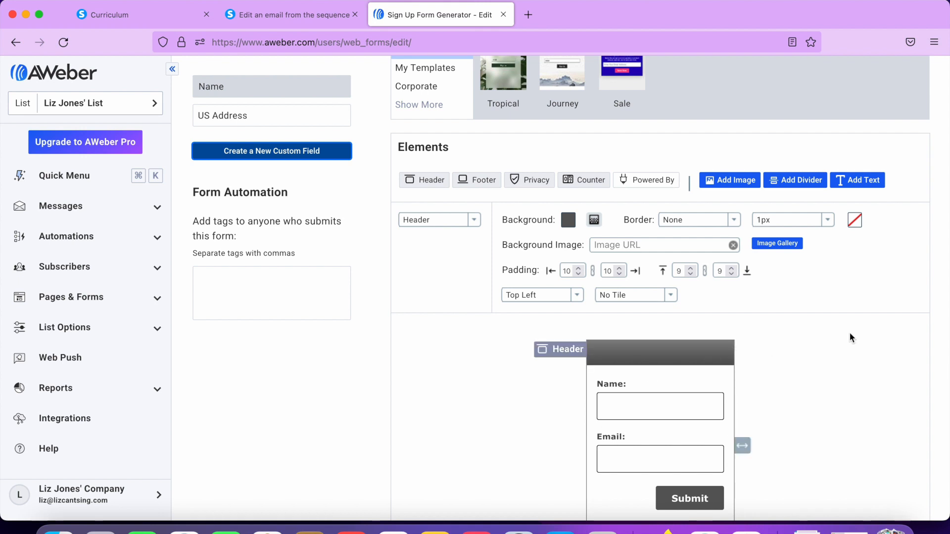
{"action": "scroll", "coordinate": [847, 364], "scroll_direction": "down", "scroll_amount": 3}
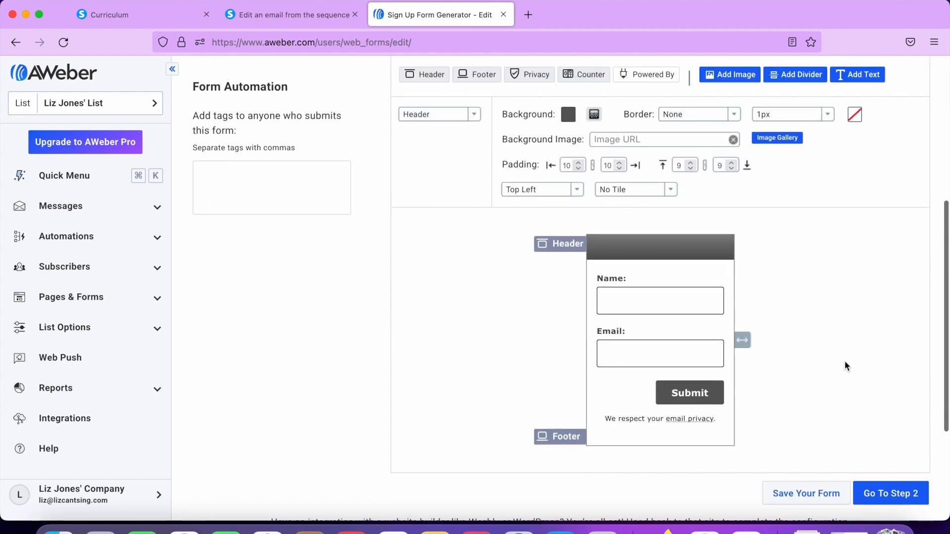
{"action": "left_click", "coordinate": [891, 493]}
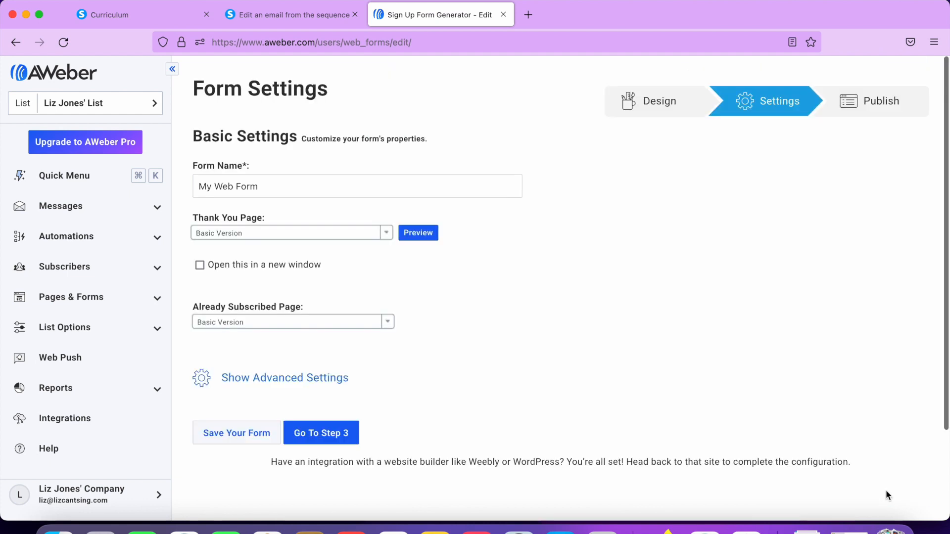
Step: Name the sign-up form "Members Area"
{"action": "left_click", "coordinate": [500, 187]}
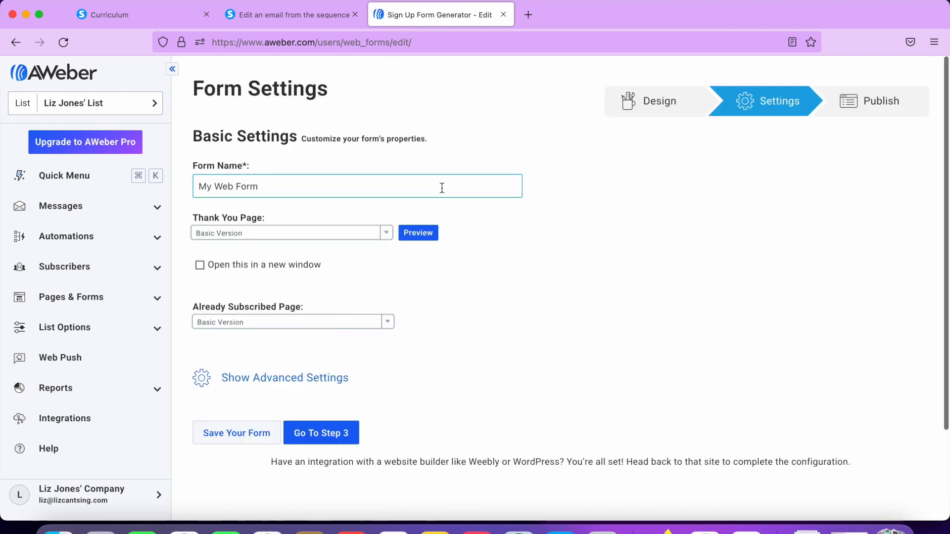
{"action": "key", "text": "super+a"}
{"action": "type", "text": "Memberes"}
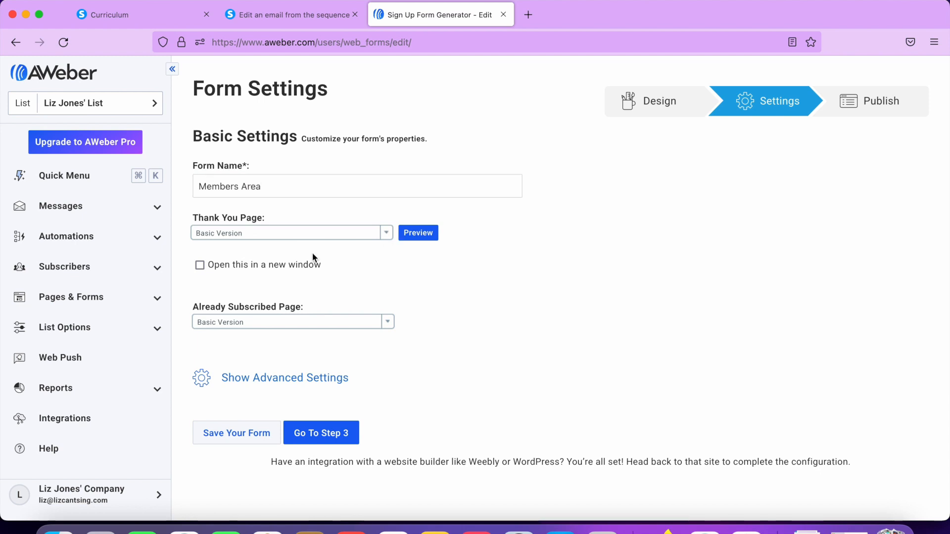
{"action": "left_click", "coordinate": [344, 236]}
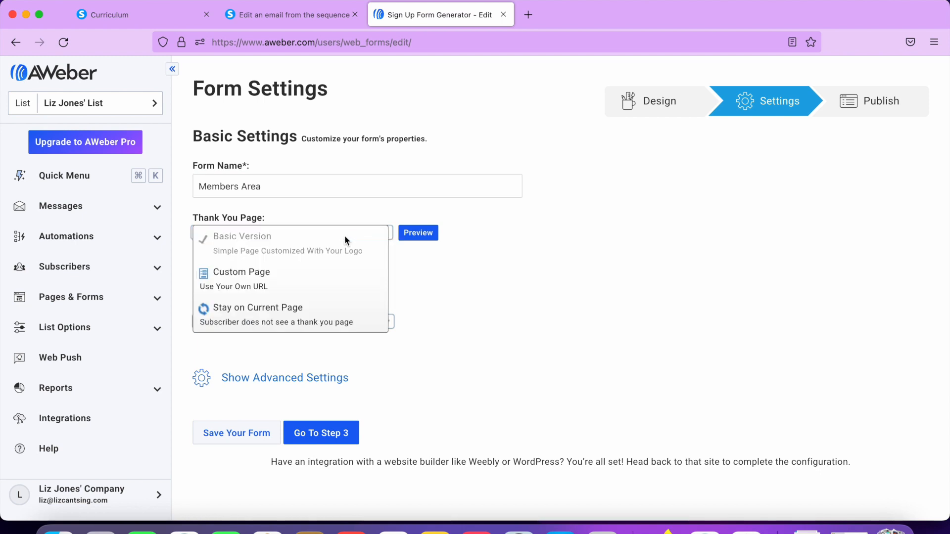
{"action": "left_click", "coordinate": [313, 291]}
{"action": "left_click", "coordinate": [342, 268]}
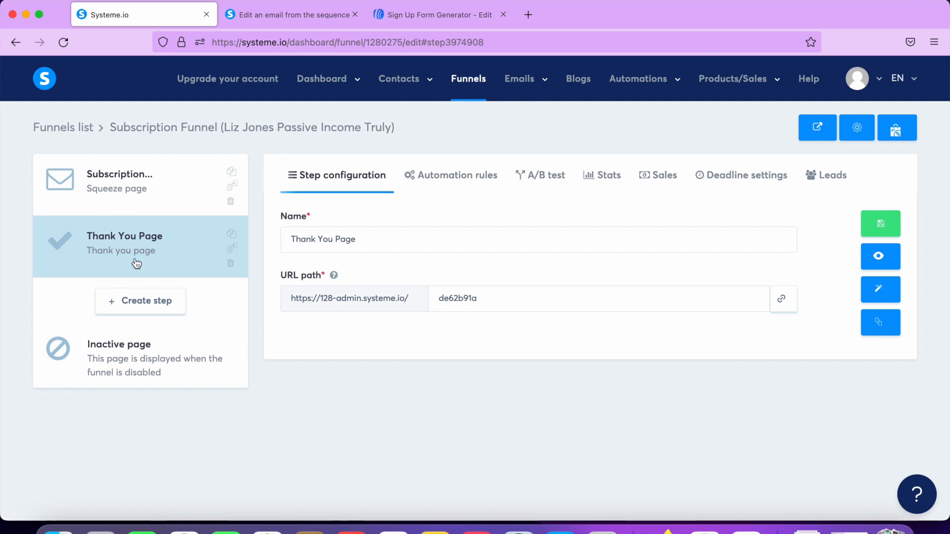
{"action": "left_click", "coordinate": [785, 300]}
{"action": "left_click", "coordinate": [436, 14]}
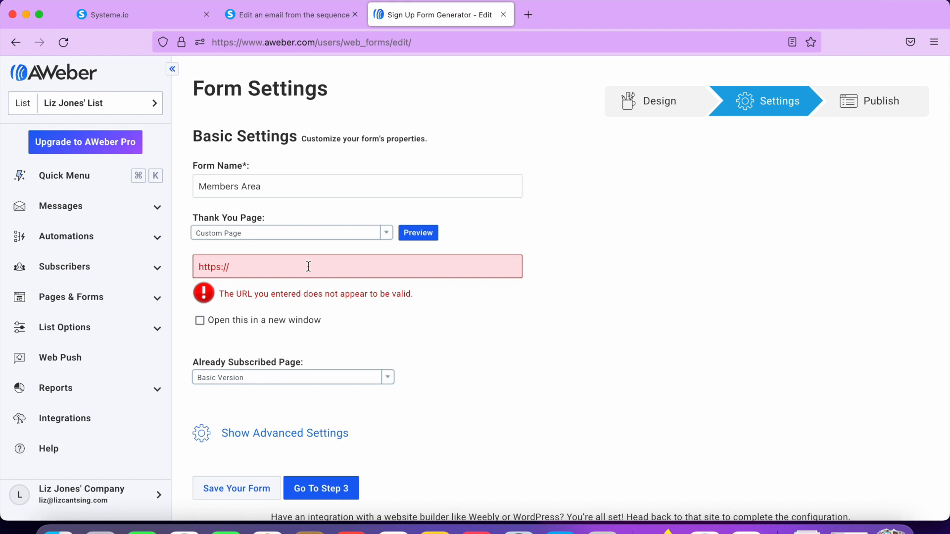
{"action": "key", "text": "super+v"}
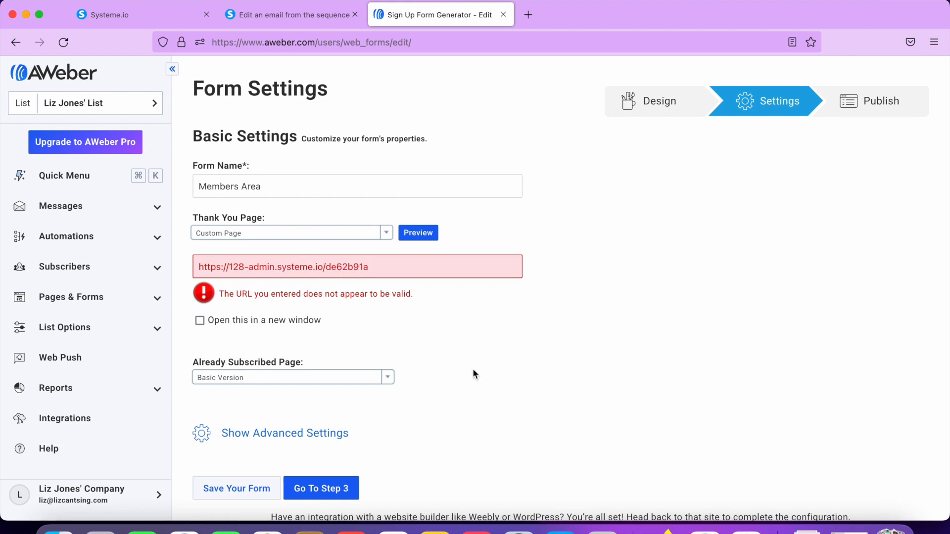
Step: Save the Members Area form and continue to its publishing options
{"action": "scroll", "coordinate": [309, 407], "scroll_direction": "down", "scroll_amount": 2}
{"action": "left_click", "coordinate": [312, 408]}
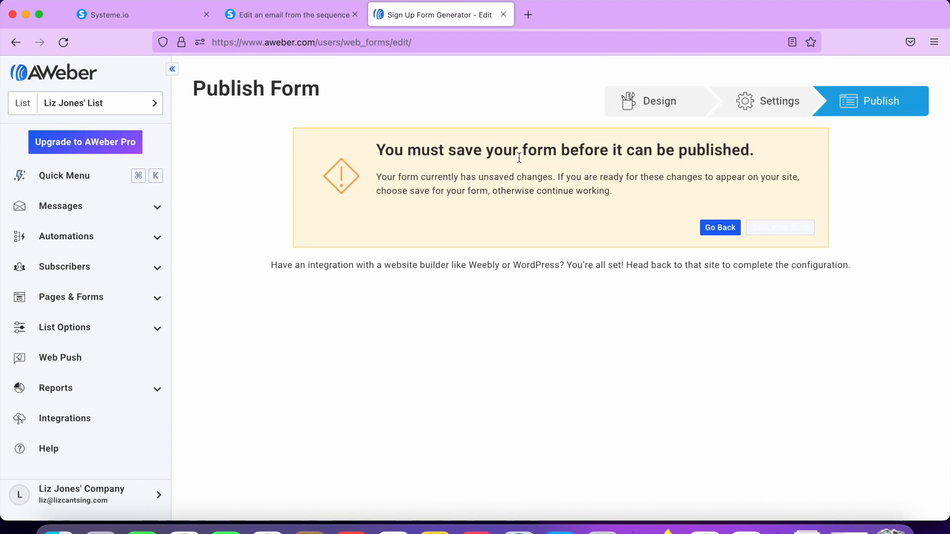
{"action": "left_click", "coordinate": [718, 230]}
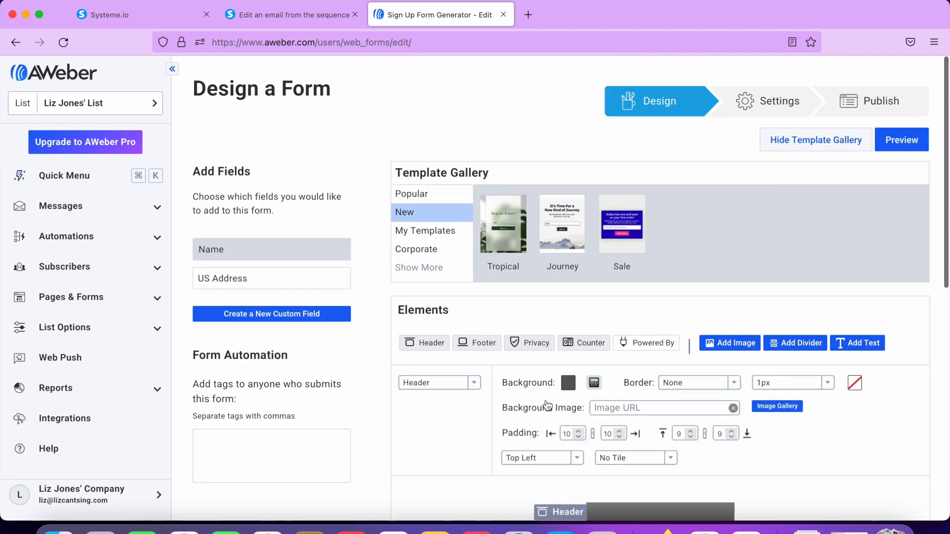
{"action": "scroll", "coordinate": [545, 400], "scroll_direction": "down", "scroll_amount": 8}
{"action": "left_click", "coordinate": [779, 388]}
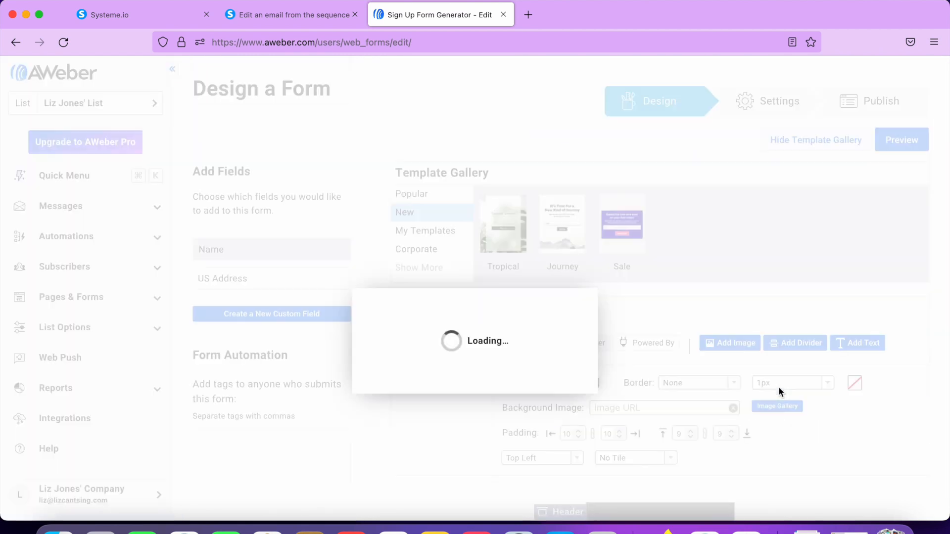
{"action": "scroll", "coordinate": [548, 333], "scroll_direction": "down", "scroll_amount": 7}
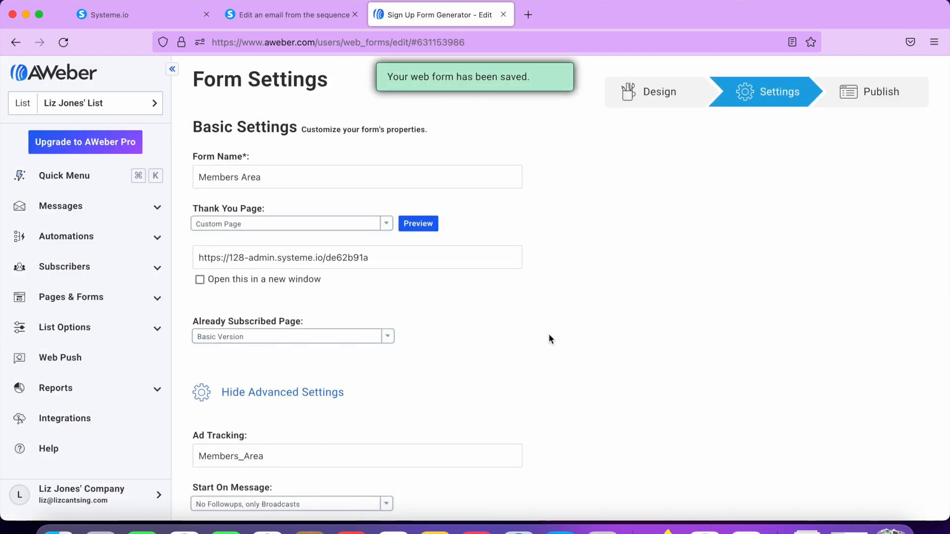
{"action": "left_click", "coordinate": [236, 331]}
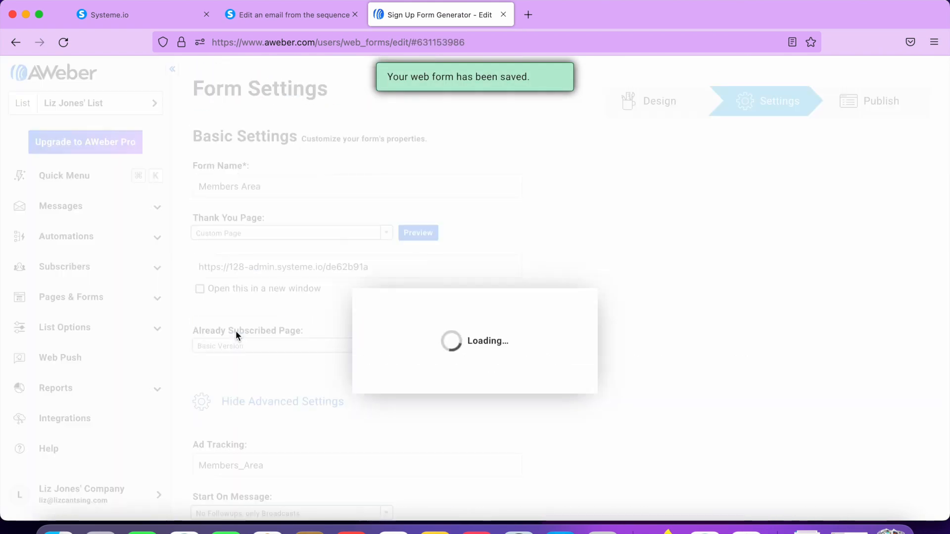
{"action": "scroll", "coordinate": [297, 326], "scroll_direction": "down", "scroll_amount": 7}
{"action": "left_click", "coordinate": [323, 322]}
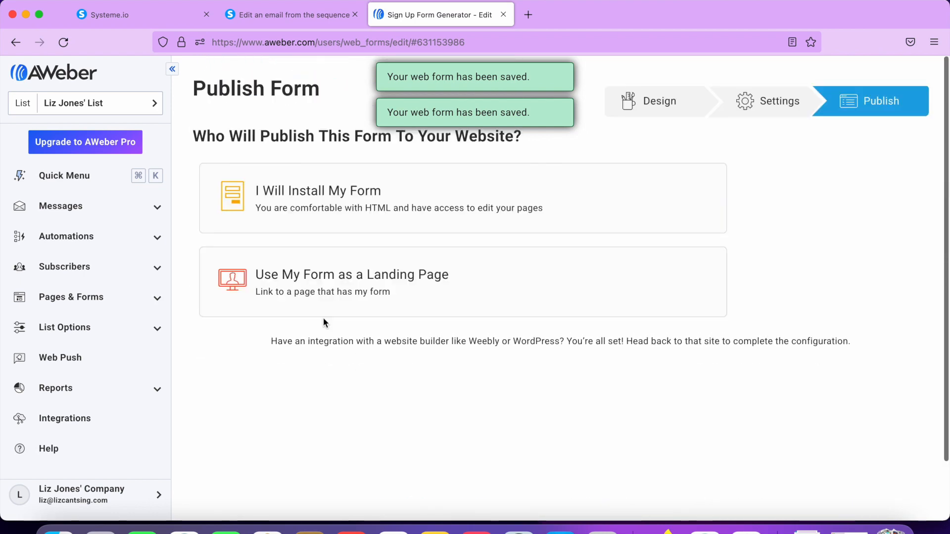
Step: Choose to install the form yourself and show its raw HTML version
{"action": "left_click", "coordinate": [464, 187]}
{"action": "left_click", "coordinate": [585, 268]}
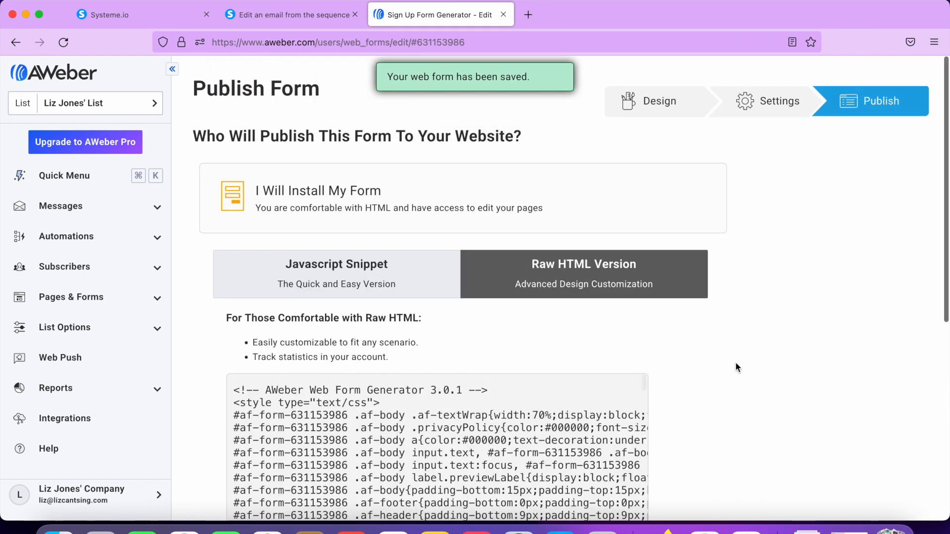
{"action": "scroll", "coordinate": [735, 361], "scroll_direction": "down", "scroll_amount": 4}
{"action": "scroll", "coordinate": [687, 308], "scroll_direction": "up", "scroll_amount": 3}
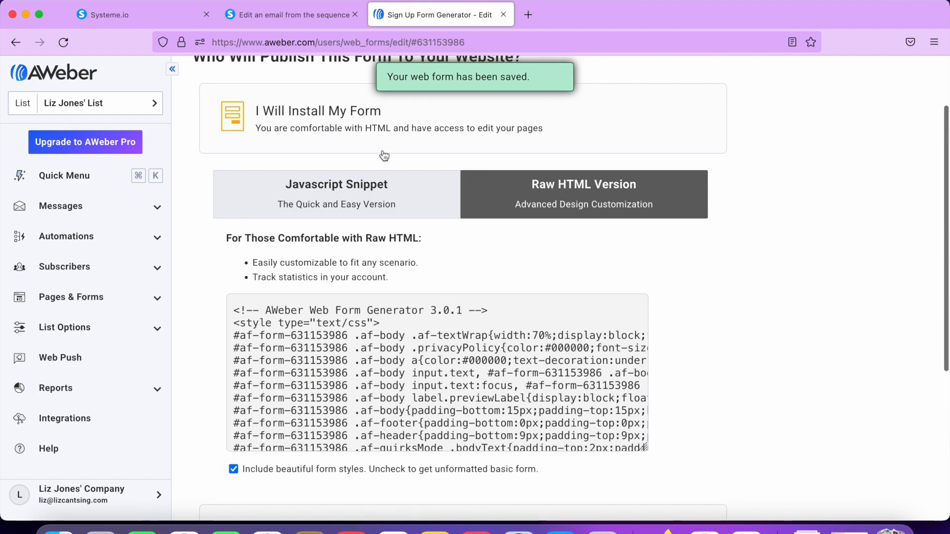
{"action": "left_click", "coordinate": [385, 197]}
{"action": "left_click", "coordinate": [519, 183]}
Step: Copy the form's entire raw HTML code
{"action": "left_click", "coordinate": [539, 311]}
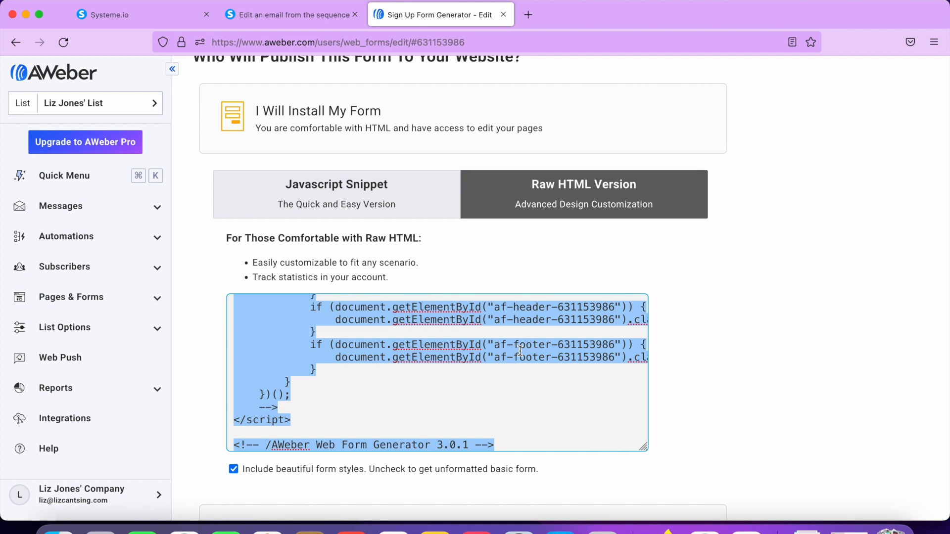
{"action": "scroll", "coordinate": [509, 378], "scroll_direction": "down", "scroll_amount": 2}
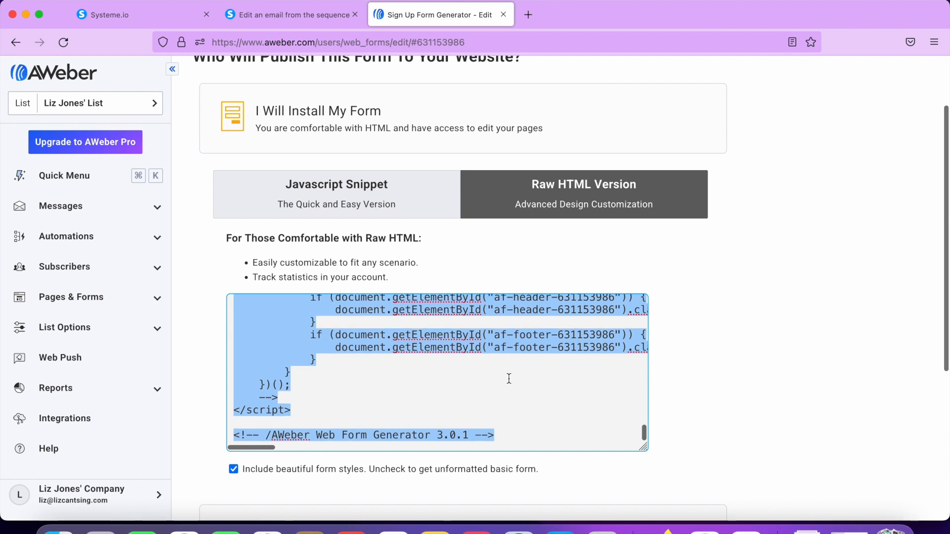
{"action": "right_click", "coordinate": [544, 339]}
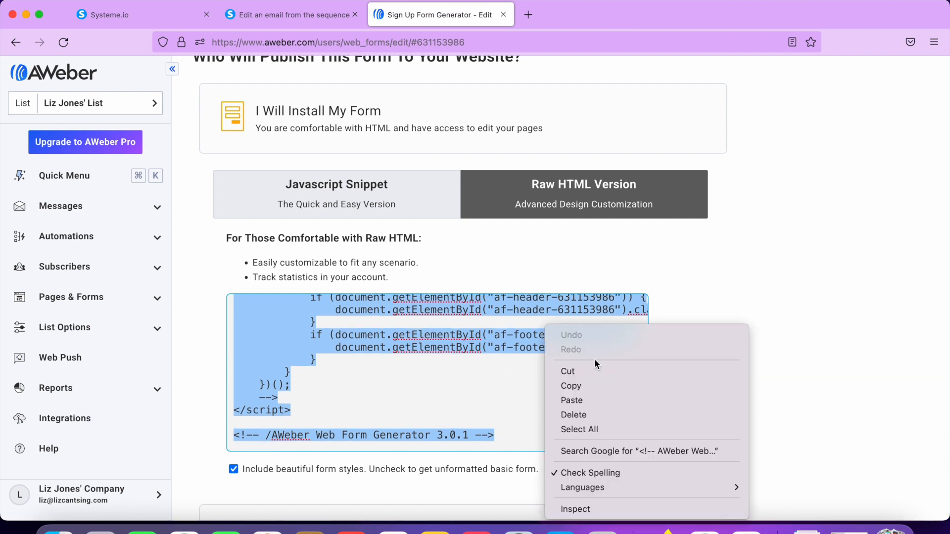
{"action": "left_click", "coordinate": [595, 382]}
Step: Switch to the Systeme.io funnel and open the "Subscription Landing Page (add your own HTML)" squeeze page in the page editor
{"action": "left_click", "coordinate": [293, 17]}
{"action": "left_click", "coordinate": [132, 20]}
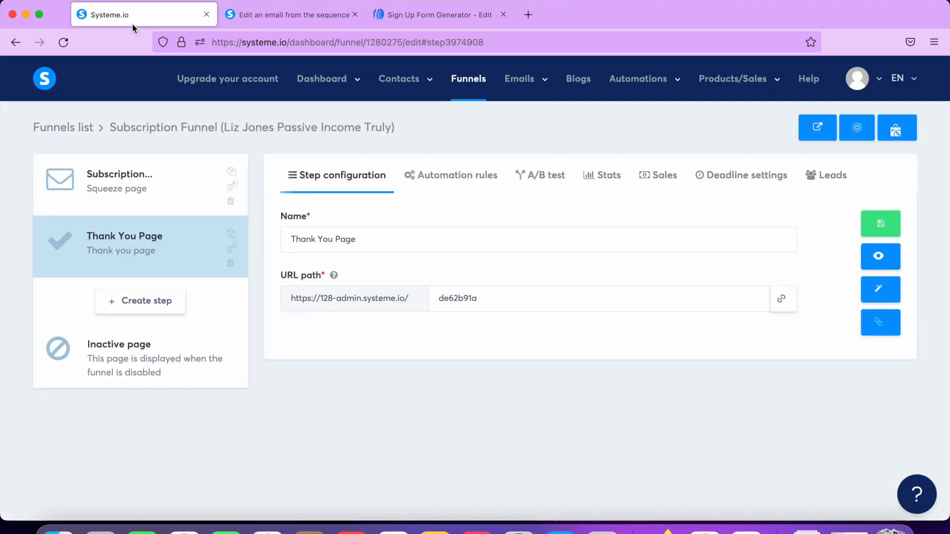
{"action": "left_click", "coordinate": [158, 189]}
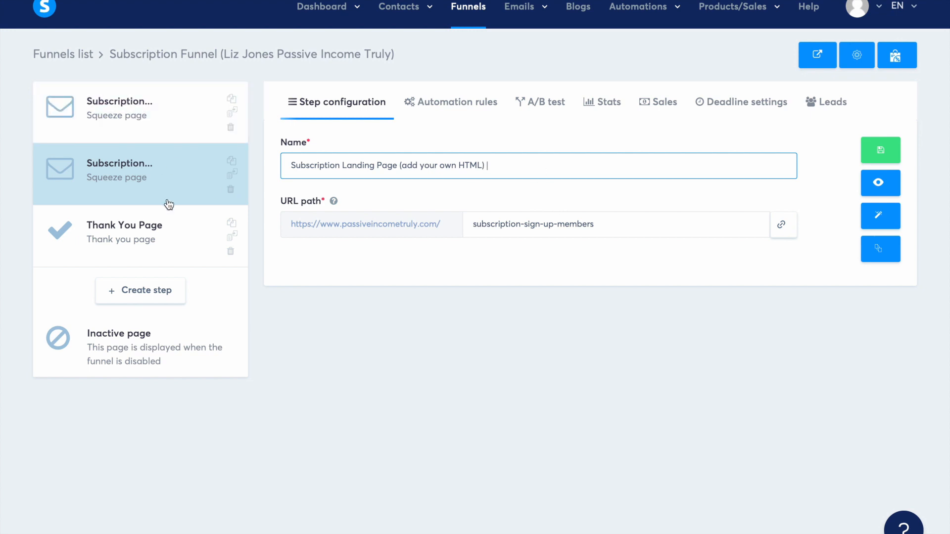
{"action": "left_click", "coordinate": [170, 124]}
{"action": "left_click", "coordinate": [169, 124]}
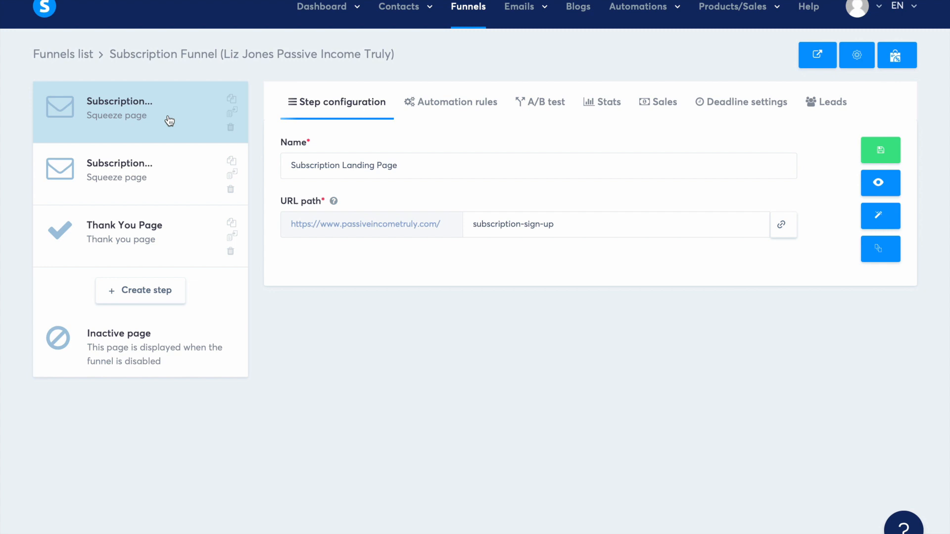
{"action": "left_click", "coordinate": [169, 195]}
{"action": "left_click", "coordinate": [610, 228]}
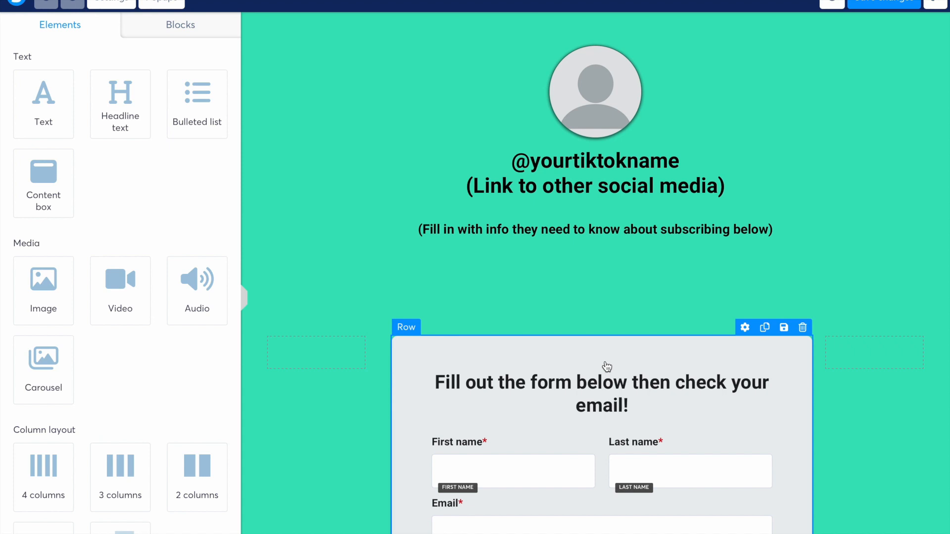
Step: Delete the row containing the existing "Fill out the form below then check your email!" form
{"action": "scroll", "coordinate": [606, 367], "scroll_direction": "down", "scroll_amount": 4}
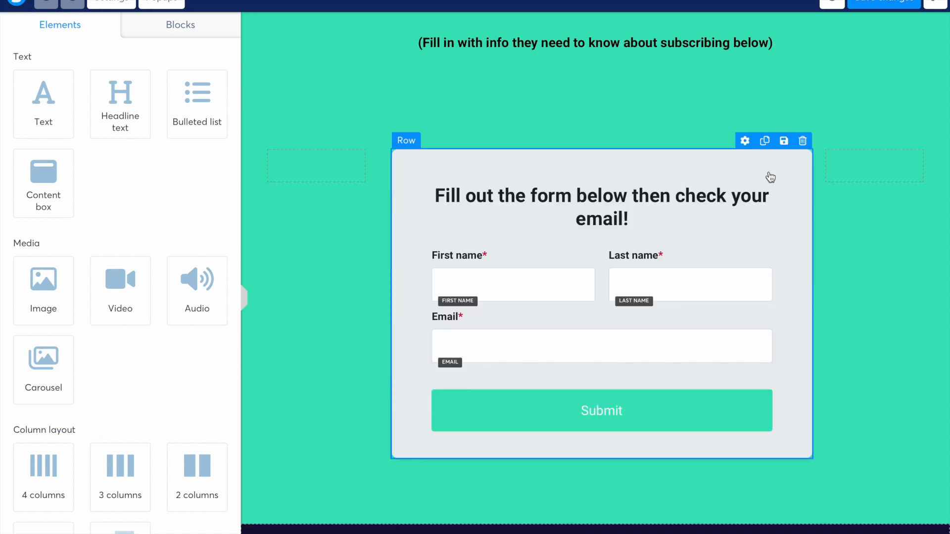
{"action": "left_click", "coordinate": [803, 141]}
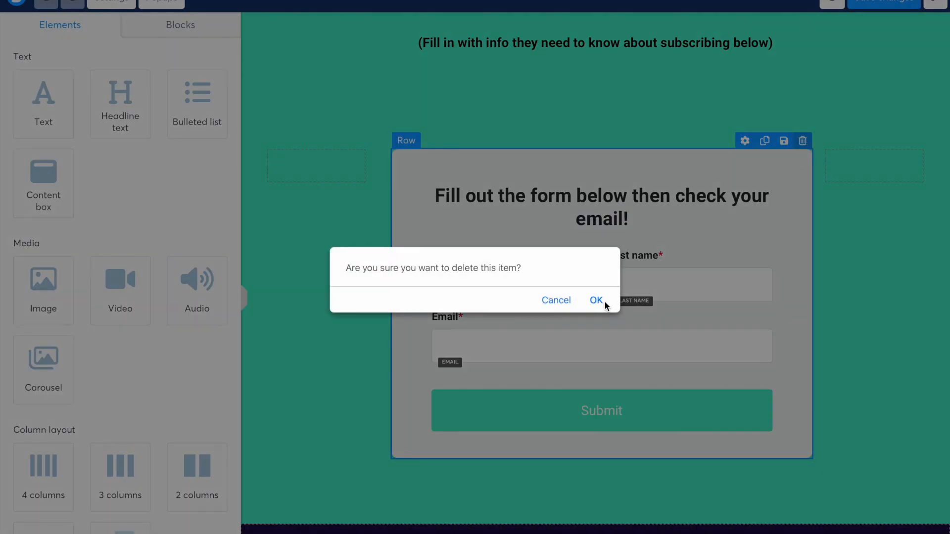
{"action": "left_click", "coordinate": [596, 300]}
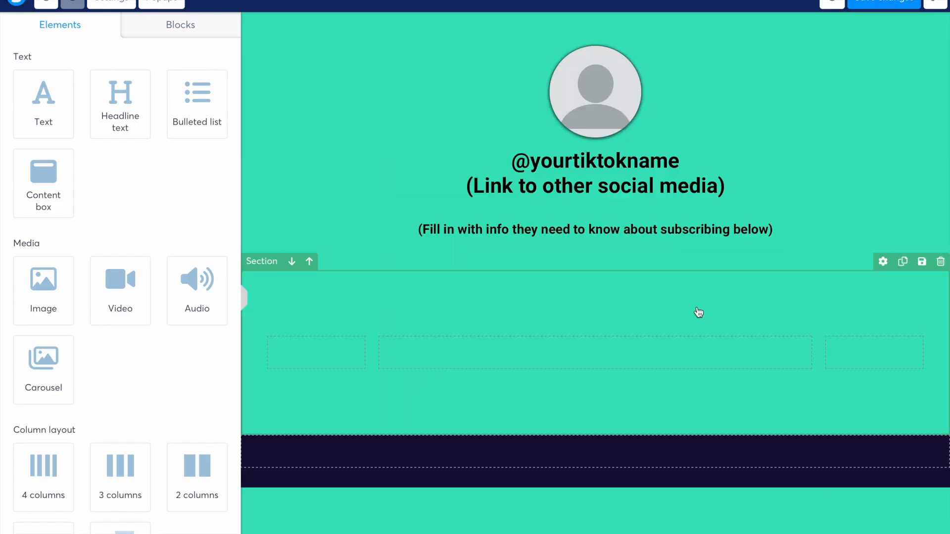
Step: Add a Raw HTML element to the middle column of the emptied row and select it
{"action": "left_click", "coordinate": [747, 331]}
{"action": "left_click", "coordinate": [733, 367]}
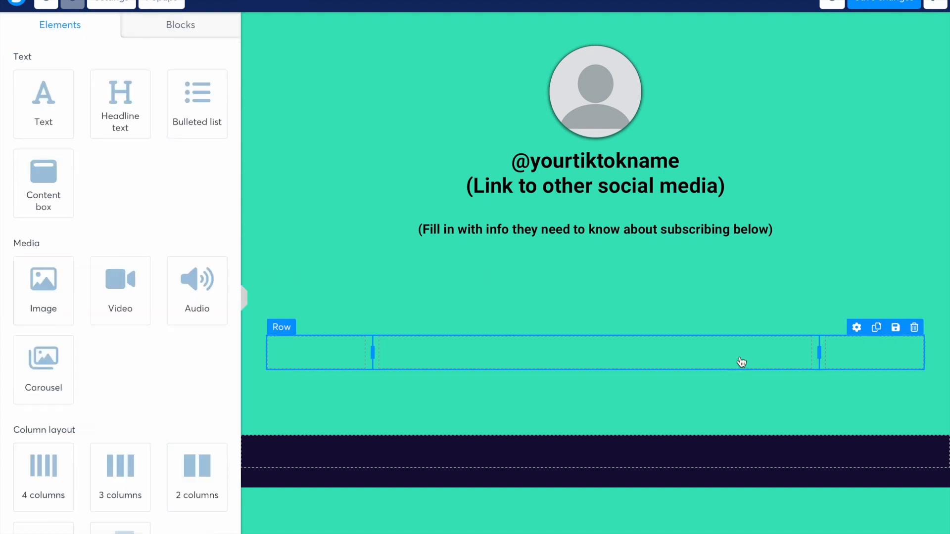
{"action": "left_click", "coordinate": [741, 363]}
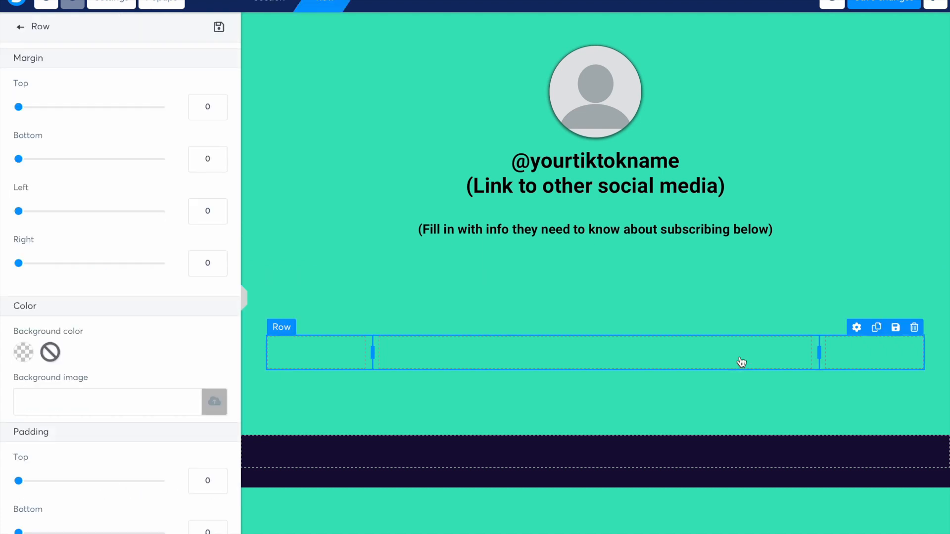
{"action": "left_click", "coordinate": [20, 32]}
{"action": "scroll", "coordinate": [83, 290], "scroll_direction": "down", "scroll_amount": 8}
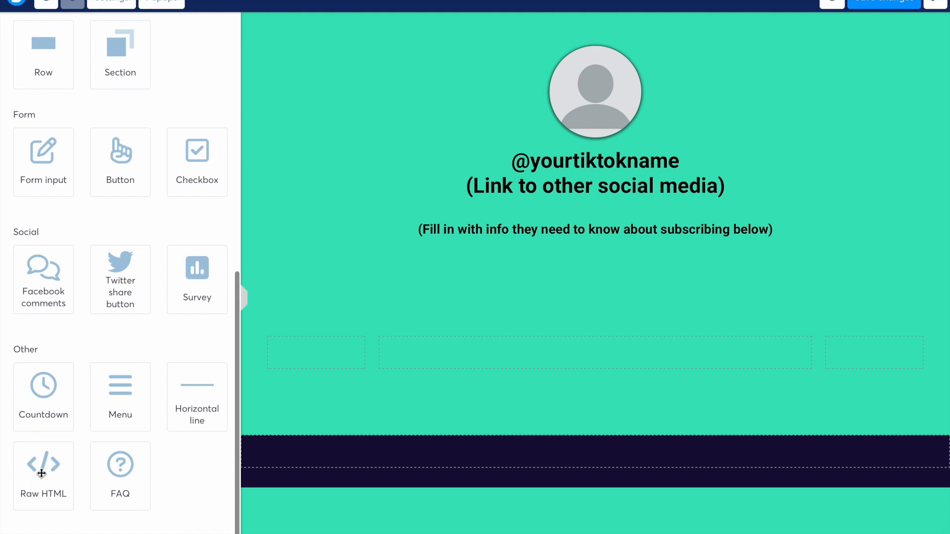
{"action": "left_click_drag", "start_coordinate": [41, 474], "coordinate": [534, 369]}
{"action": "left_click", "coordinate": [569, 355]}
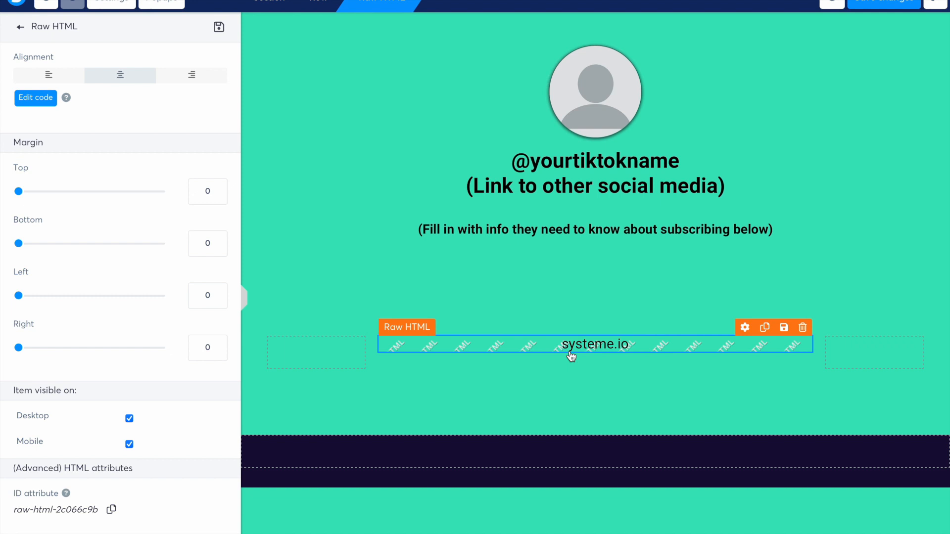
Step: Replace the Raw HTML element's default code with the copied AWeber form code and save it
{"action": "left_click", "coordinate": [35, 99]}
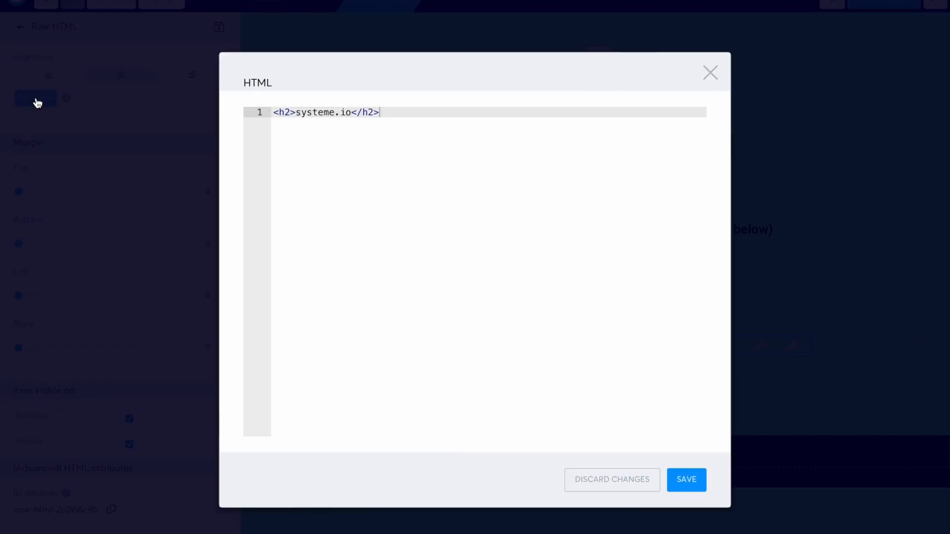
{"action": "left_click", "coordinate": [418, 213]}
{"action": "key", "text": "ctrl+a"}
{"action": "key", "text": "BackSpace"}
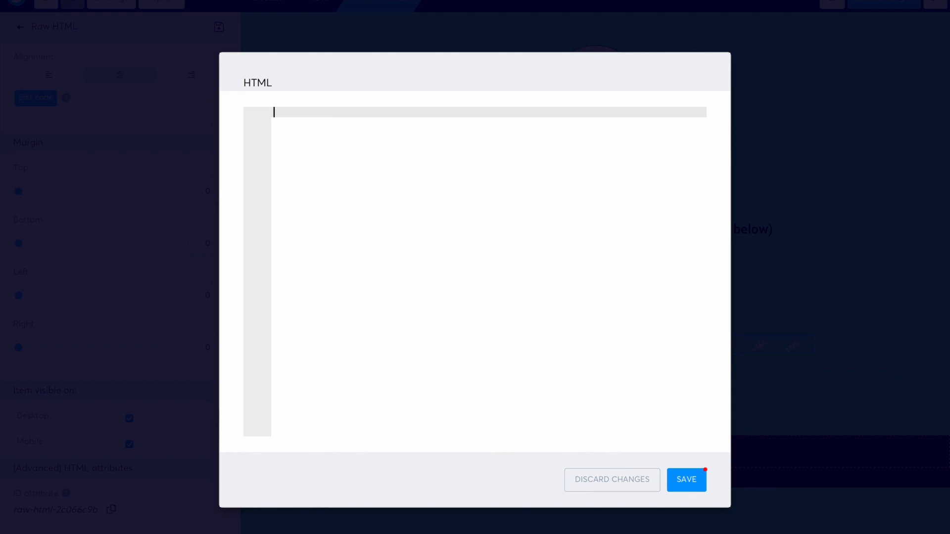
{"action": "key", "text": "ctrl+v"}
{"action": "scroll", "coordinate": [493, 224], "scroll_direction": "up", "scroll_amount": 20}
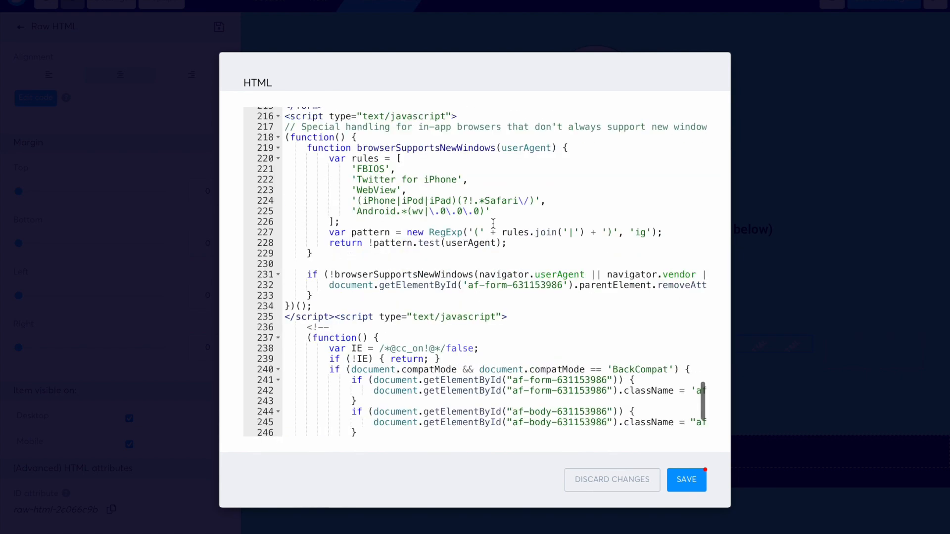
{"action": "left_click", "coordinate": [683, 479]}
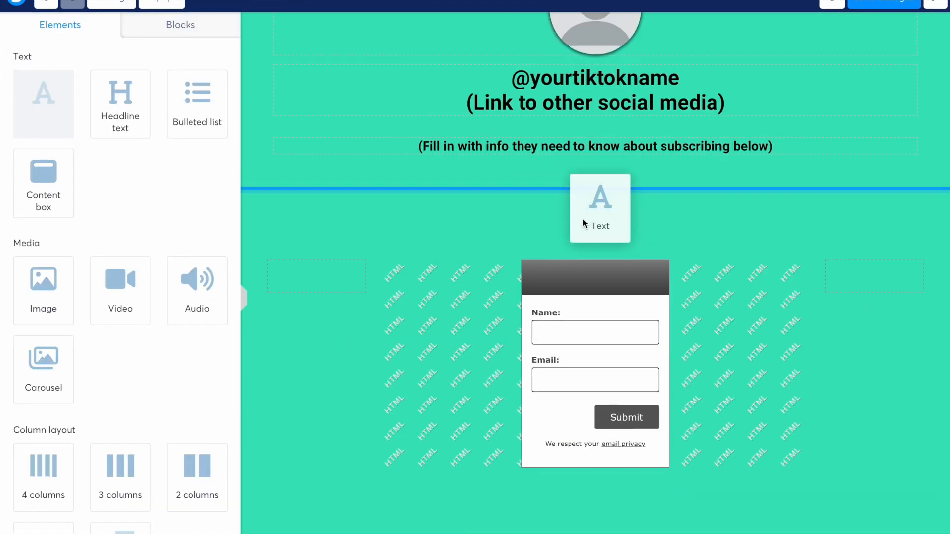
Step: Add a text element above the sign-up form reading "Enter your name and email below to join my exclusive members area. I will never spam your or sell your email address!"
{"action": "left_click_drag", "start_coordinate": [582, 218], "coordinate": [579, 227]}
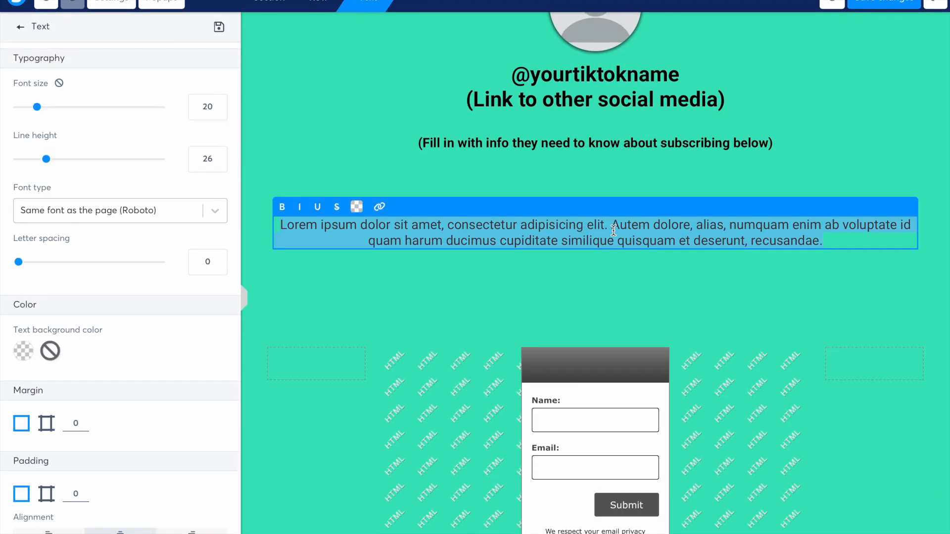
{"action": "type", "text": "Enter your name and email below to join"}
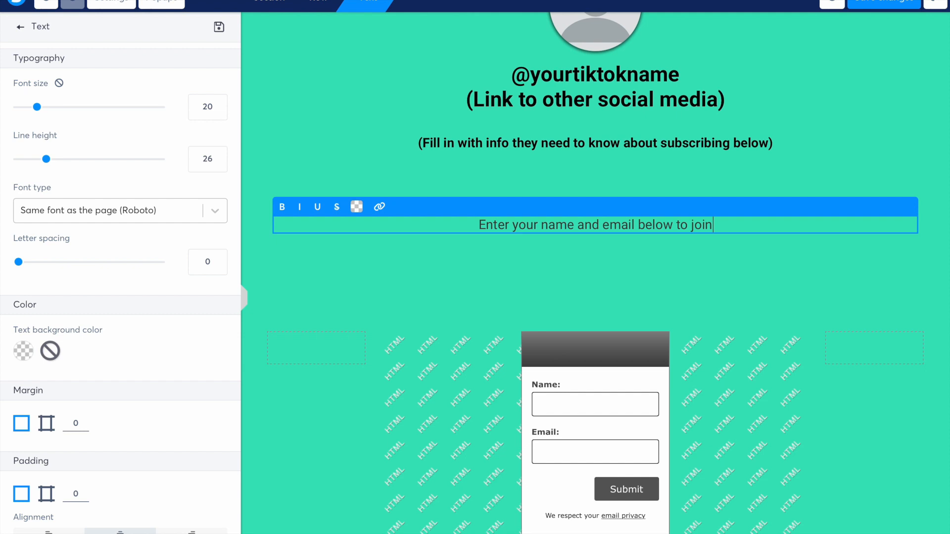
{"action": "type", "text": " my exclusi"}
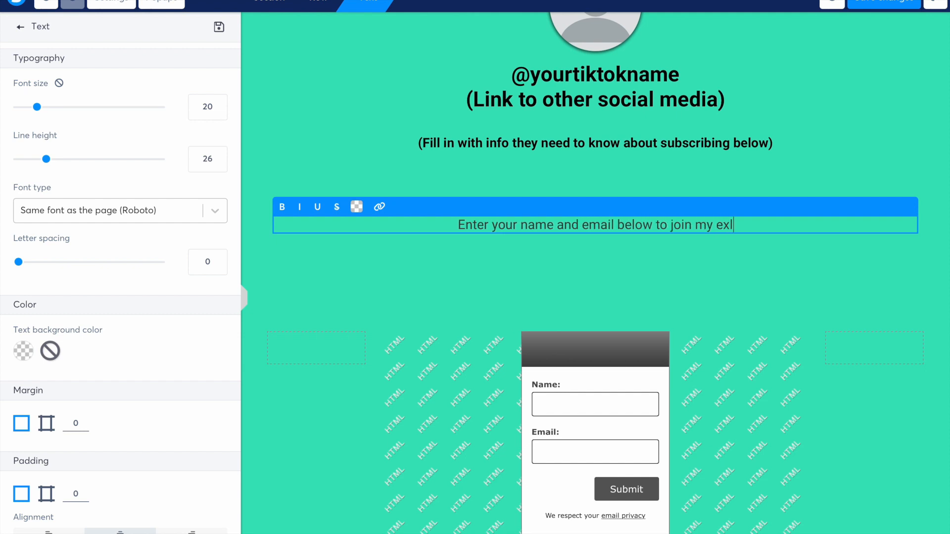
{"action": "type", "text": "ve members area."}
{"action": "key", "text": "Return"}
{"action": "type", "text": "I will never sp"}
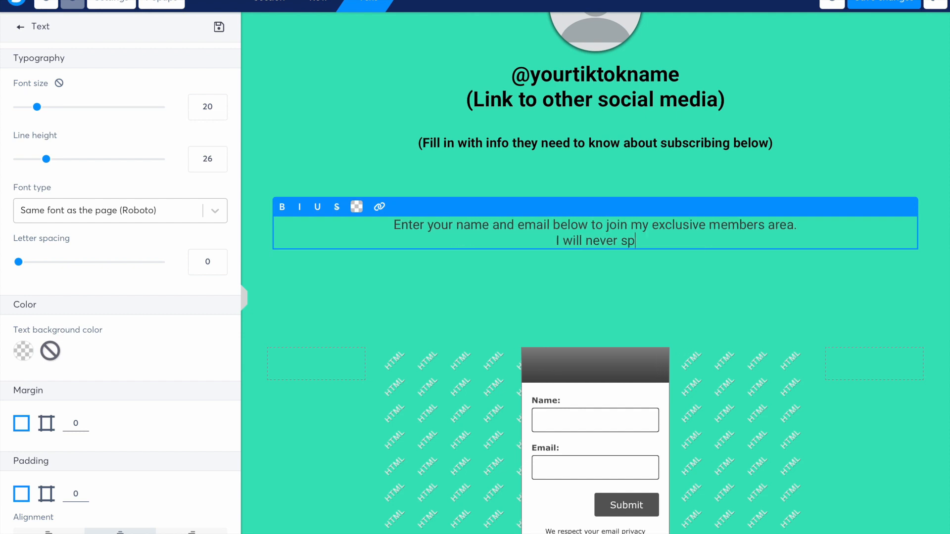
{"action": "type", "text": "am your or sell your email address!"}
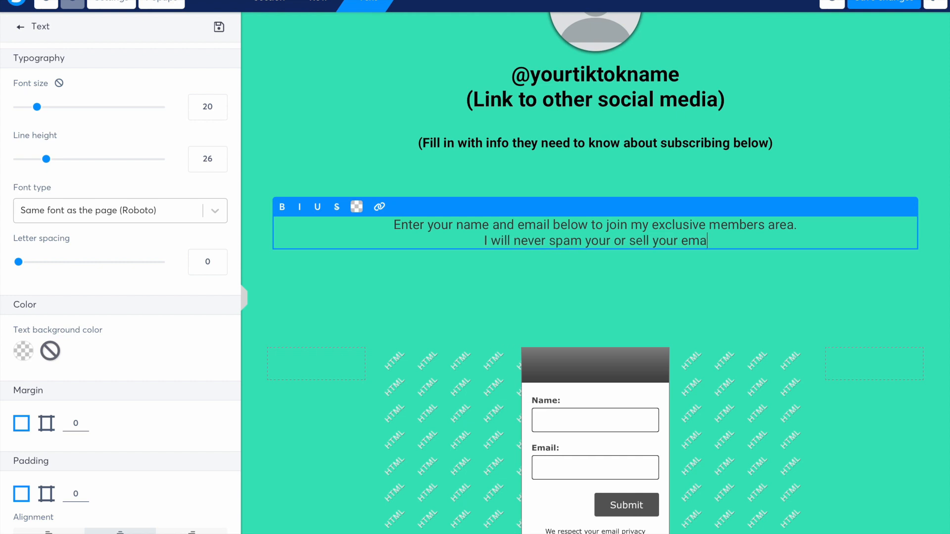
{"action": "left_click", "coordinate": [650, 207]}
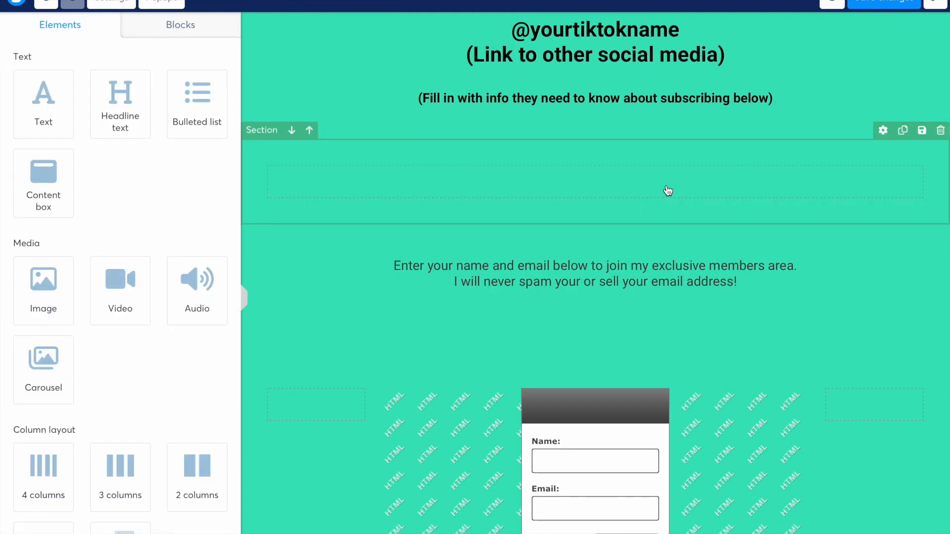
Step: Add a text element to the empty section between the subscription info line and the sign-up instructions
{"action": "left_click", "coordinate": [668, 190]}
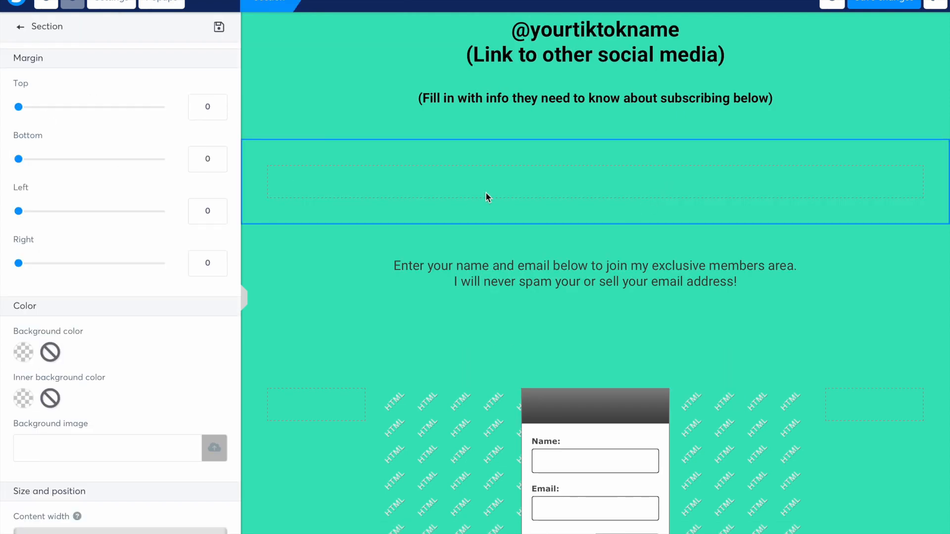
{"action": "key", "text": "Escape"}
{"action": "left_click_drag", "start_coordinate": [43, 103], "coordinate": [419, 187]}
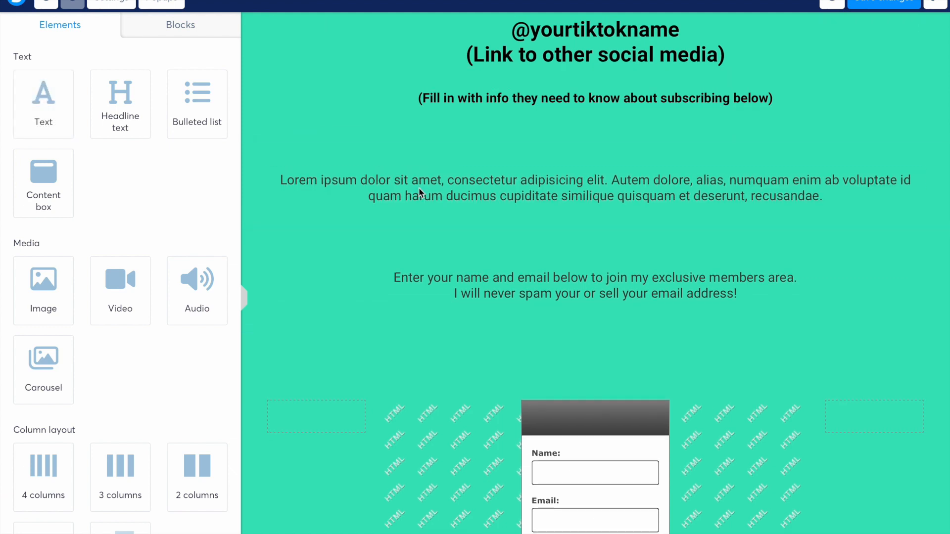
{"action": "left_click", "coordinate": [908, 168]}
{"action": "key", "text": "Return"}
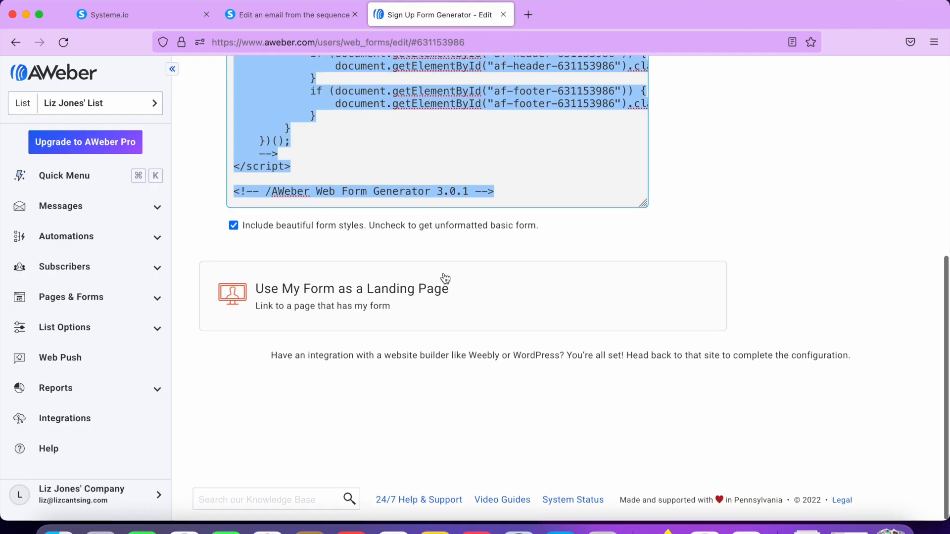
Step: Switch to AWeber and look over the sign-up form's design page, from the template gallery to the form preview
{"action": "scroll", "coordinate": [441, 276], "scroll_direction": "up", "scroll_amount": 10}
{"action": "scroll", "coordinate": [350, 252], "scroll_direction": "down", "scroll_amount": 1}
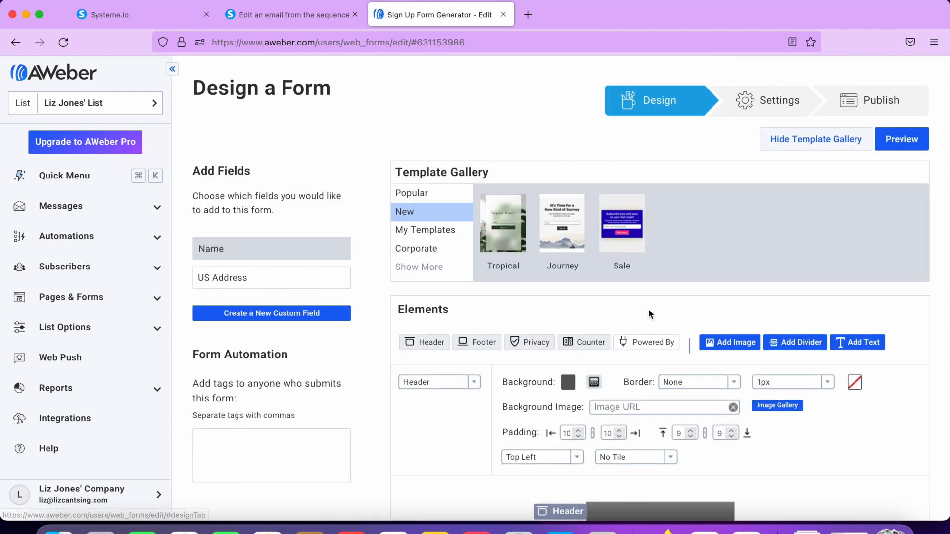
{"action": "scroll", "coordinate": [648, 309], "scroll_direction": "down", "scroll_amount": 8}
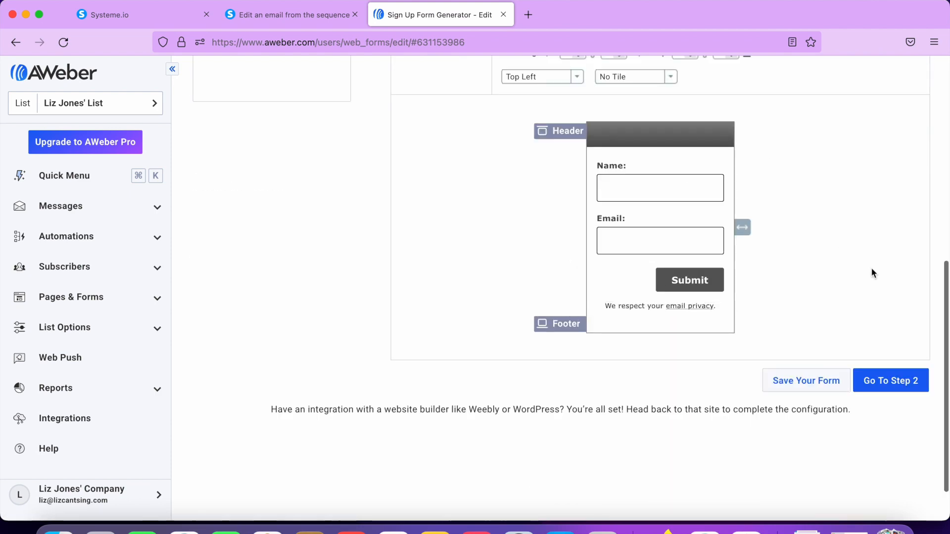
{"action": "scroll", "coordinate": [871, 271], "scroll_direction": "up", "scroll_amount": 8}
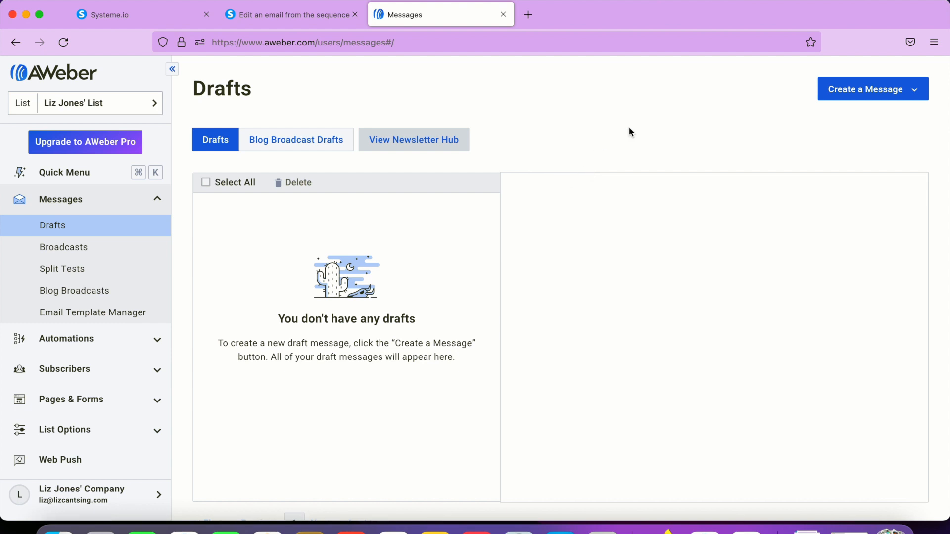
Step: Switch to Systeme.io and open the curriculum of the Exclusive Members Area course from the courses list
{"action": "left_click", "coordinate": [141, 15]}
{"action": "mouse_move", "coordinate": [750, 87]}
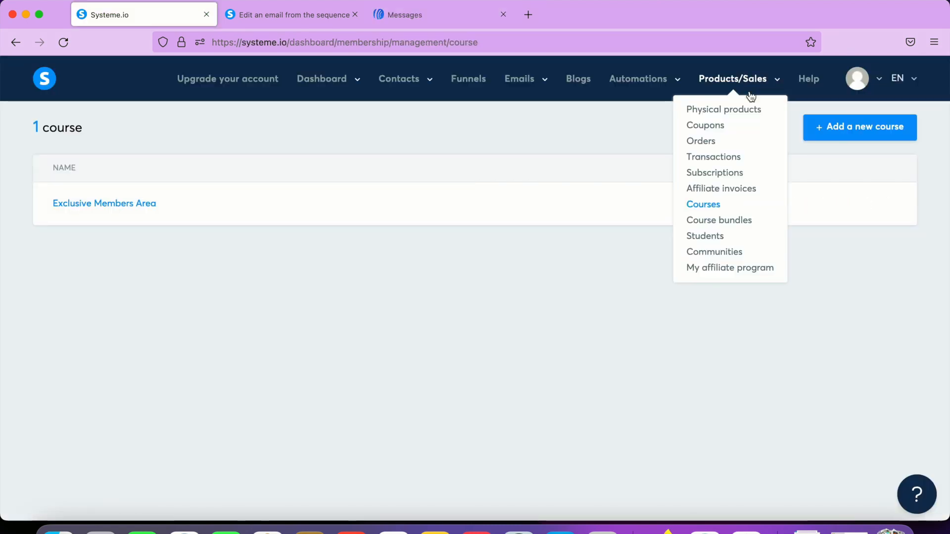
{"action": "left_click", "coordinate": [705, 206]}
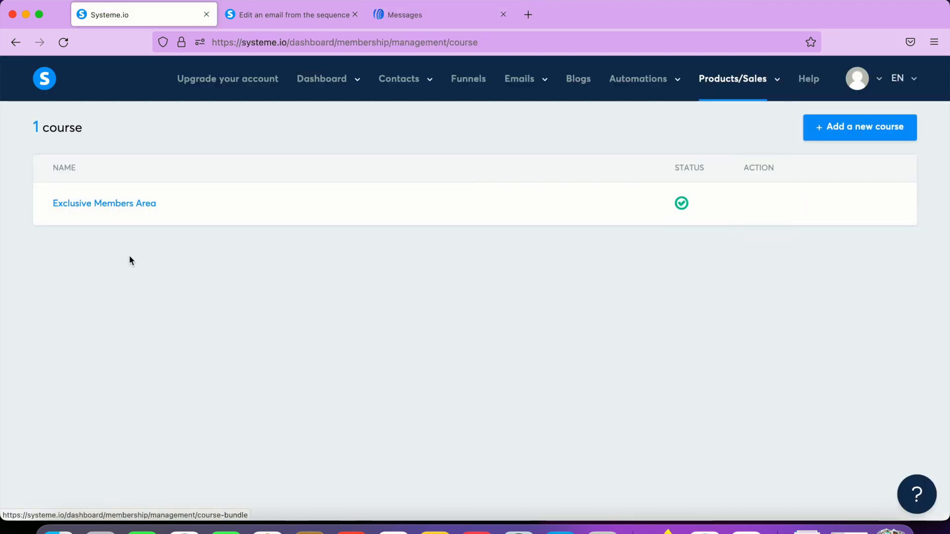
{"action": "left_click", "coordinate": [138, 203]}
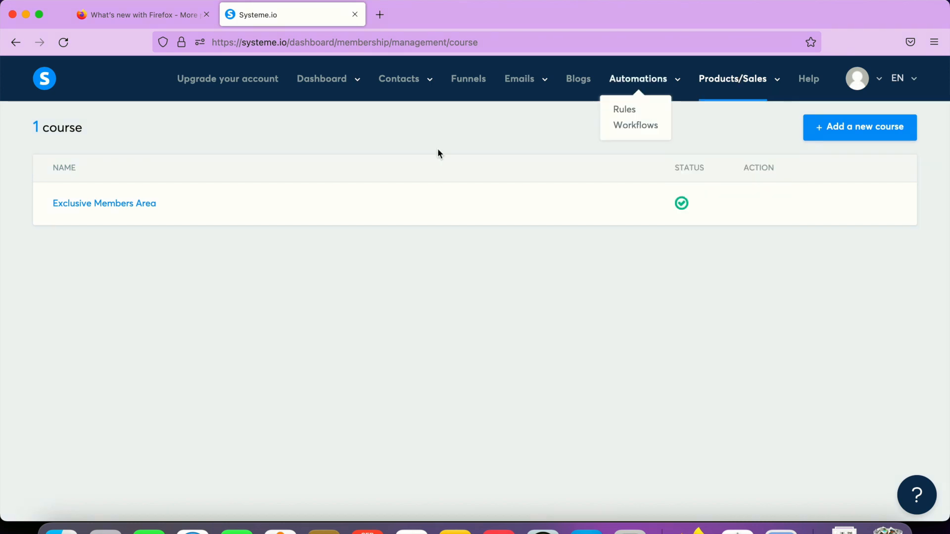
{"action": "mouse_move", "coordinate": [746, 89]}
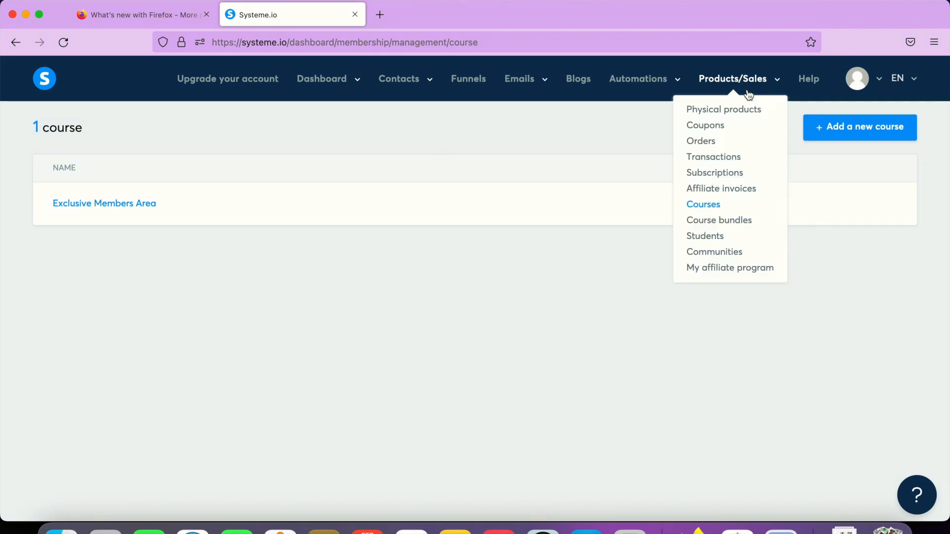
{"action": "left_click", "coordinate": [706, 207]}
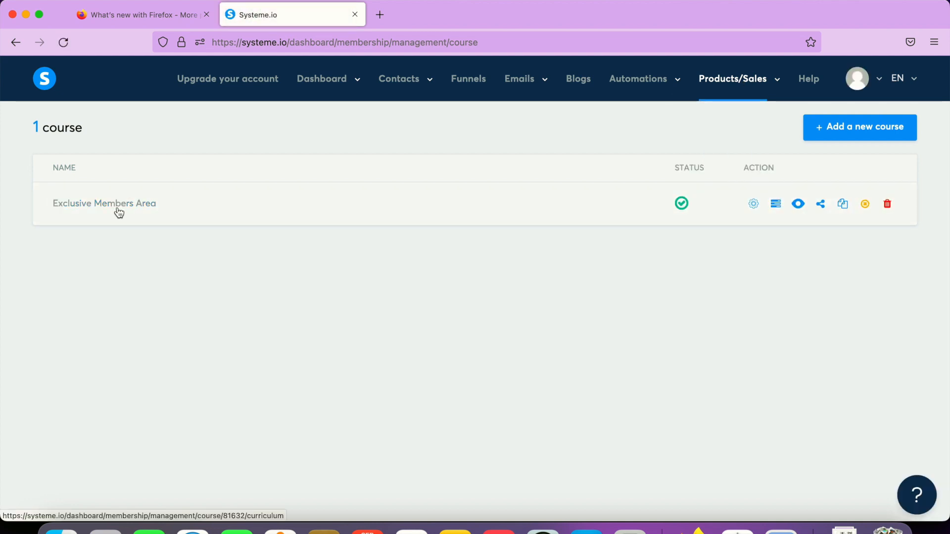
{"action": "left_click", "coordinate": [118, 208]}
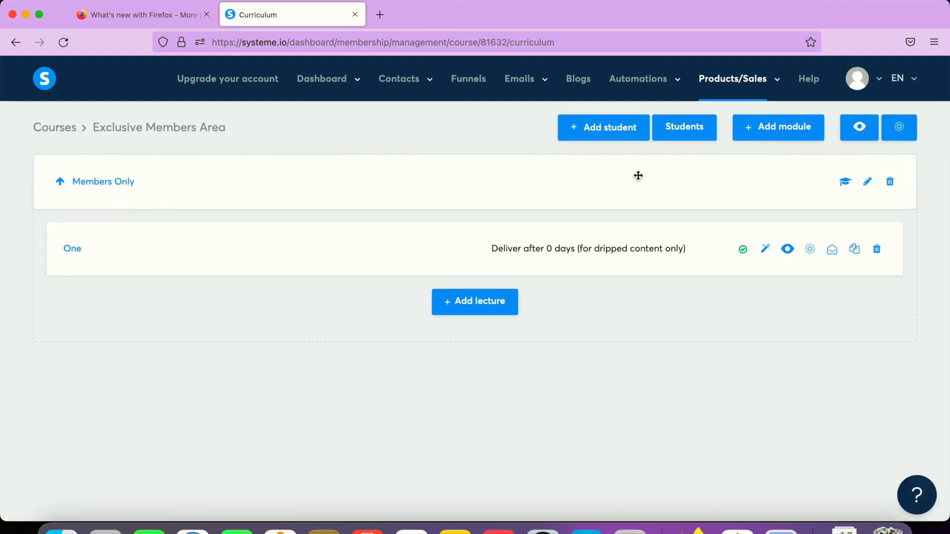
Step: Open the form for adding a student to the course and fill in the student's first and last name
{"action": "left_click", "coordinate": [613, 123]}
{"action": "left_click", "coordinate": [495, 231]}
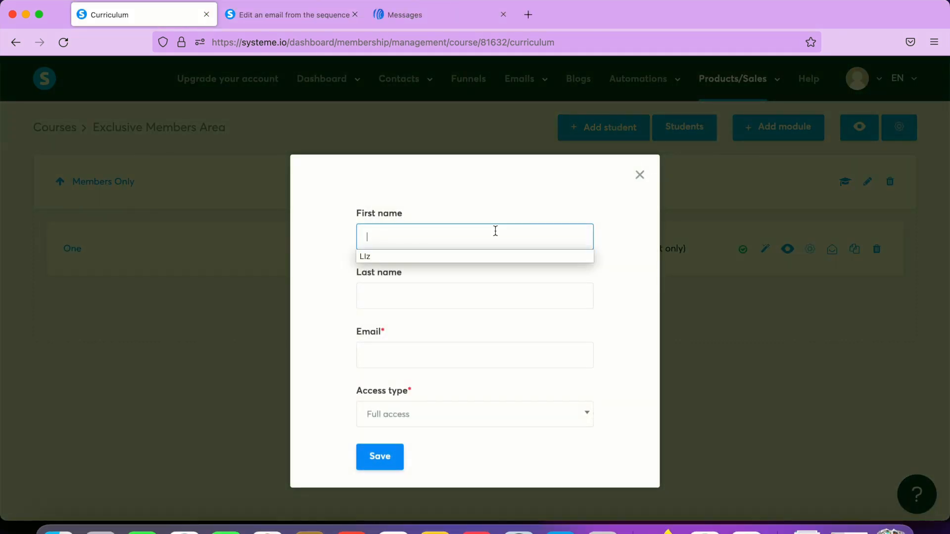
{"action": "type", "text": "Liz"}
{"action": "key", "text": "Tab"}
{"action": "type", "text": "Jones"}
{"action": "key", "text": "Tab"}
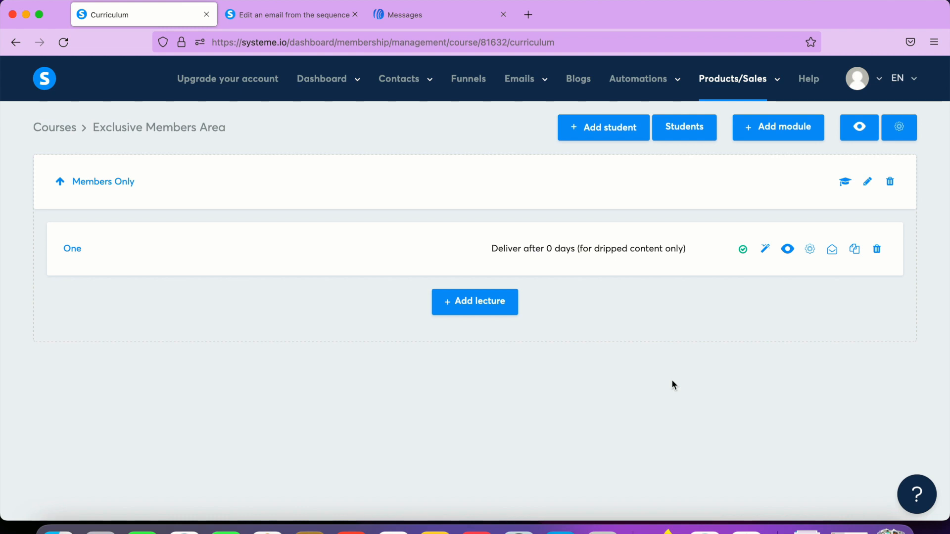
Step: Switch to AWeber and start a new broadcast as a plain text message
{"action": "left_click", "coordinate": [459, 18]}
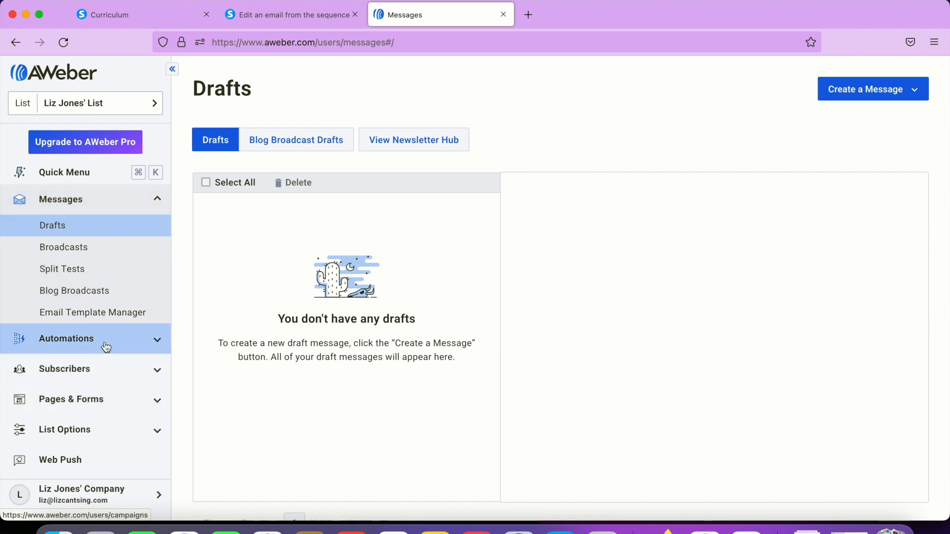
{"action": "left_click", "coordinate": [73, 203]}
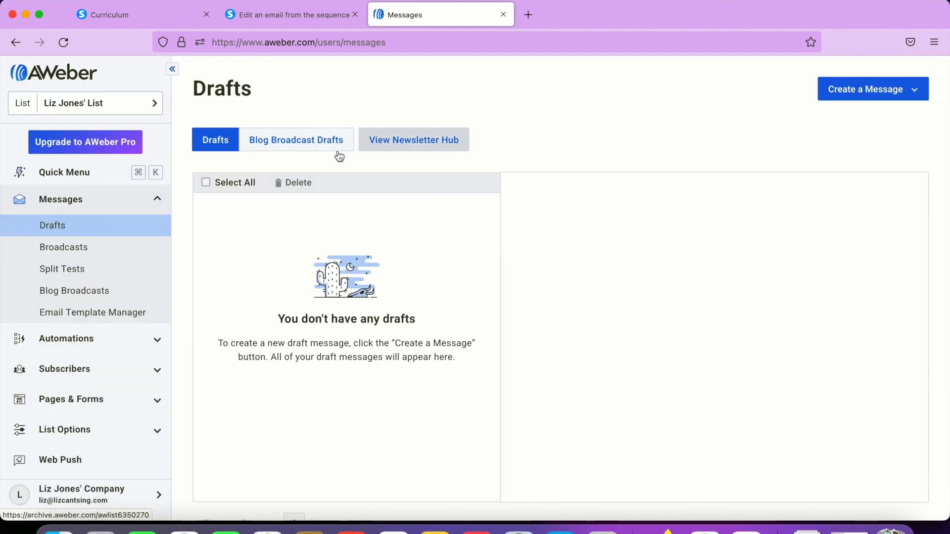
{"action": "left_click", "coordinate": [54, 250]}
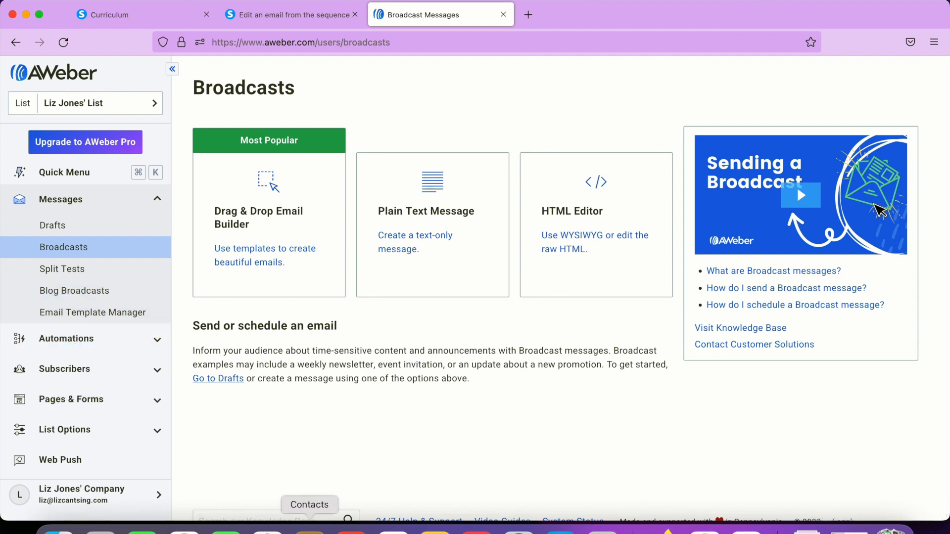
{"action": "left_click", "coordinate": [460, 229]}
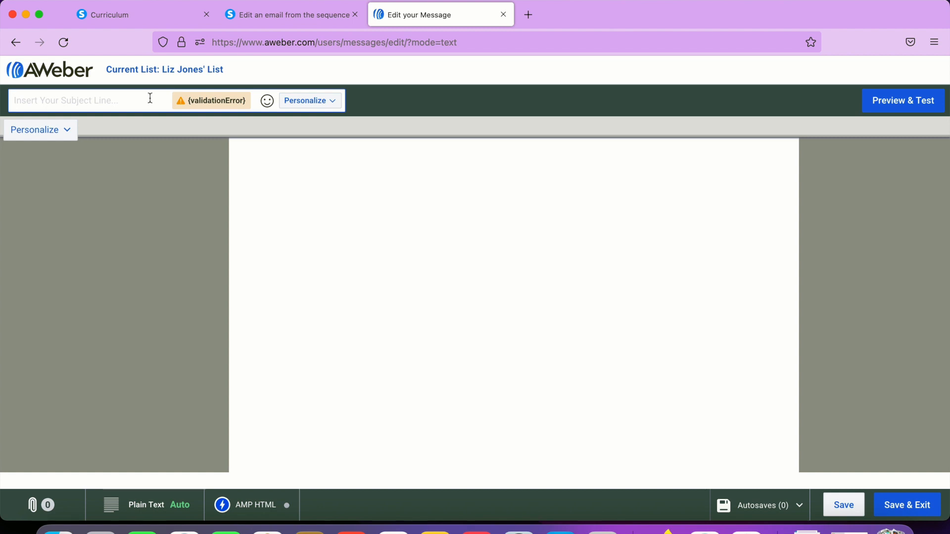
Step: Set the subject to "New video added to members area" and write "I added a new video to my exclusive members area. Enjoy!" in the body
{"action": "type", "text": "New "}
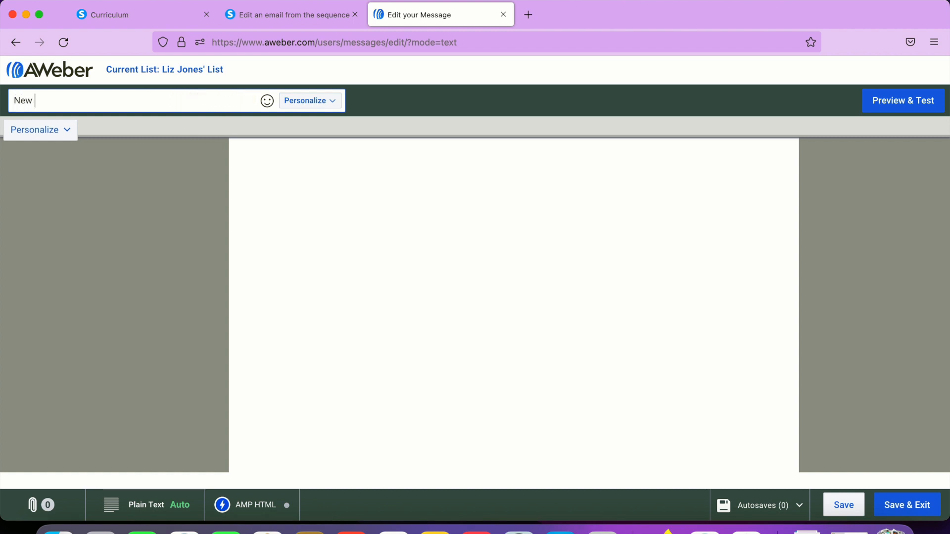
{"action": "type", "text": "video added to members area"}
{"action": "left_click", "coordinate": [352, 267]}
{"action": "type", "text": "I added a"}
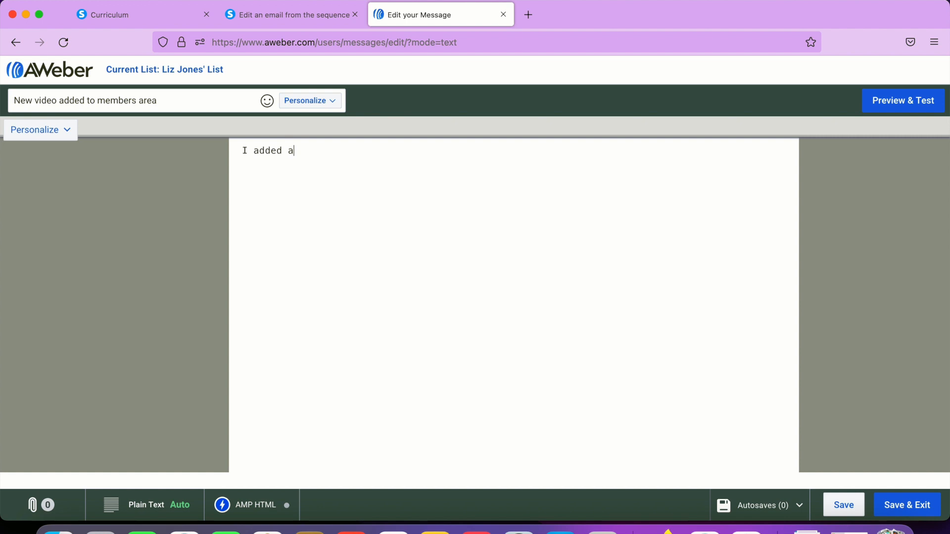
Step: Switch to Systeme.io and copy the course URL from the Exclusive Members Area course settings
{"action": "left_click", "coordinate": [144, 14]}
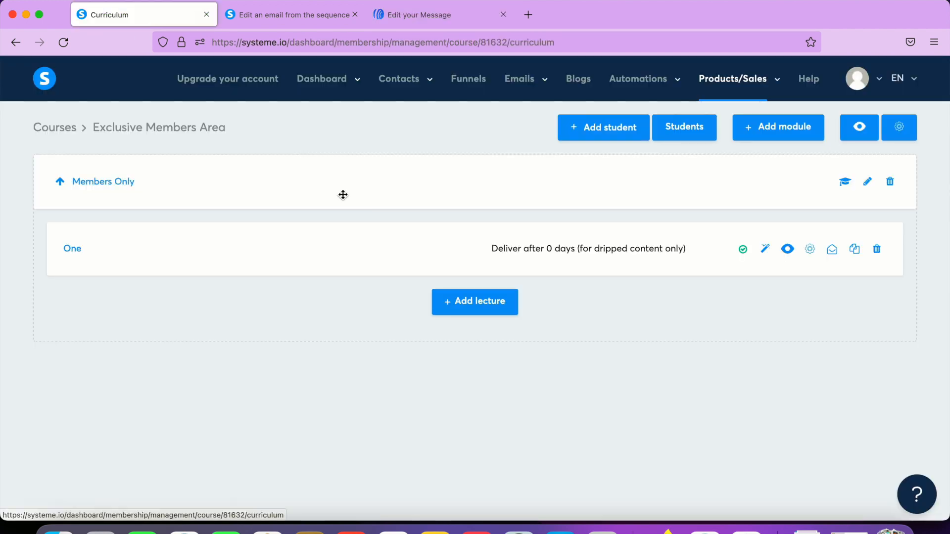
{"action": "left_click", "coordinate": [907, 138]}
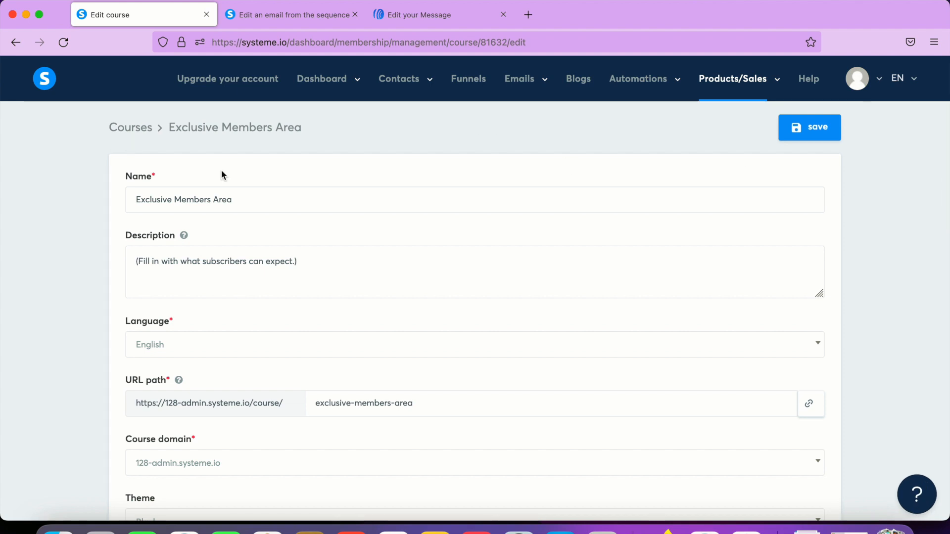
{"action": "left_click", "coordinate": [810, 404]}
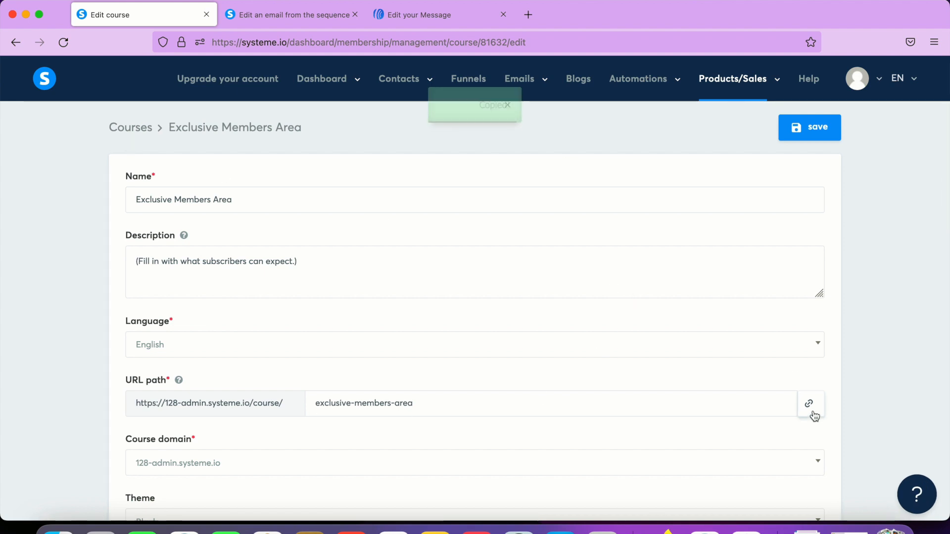
Step: Return to the AWeber message, paste the course link below the text and sign off with the sender's full name
{"action": "left_click", "coordinate": [420, 15]}
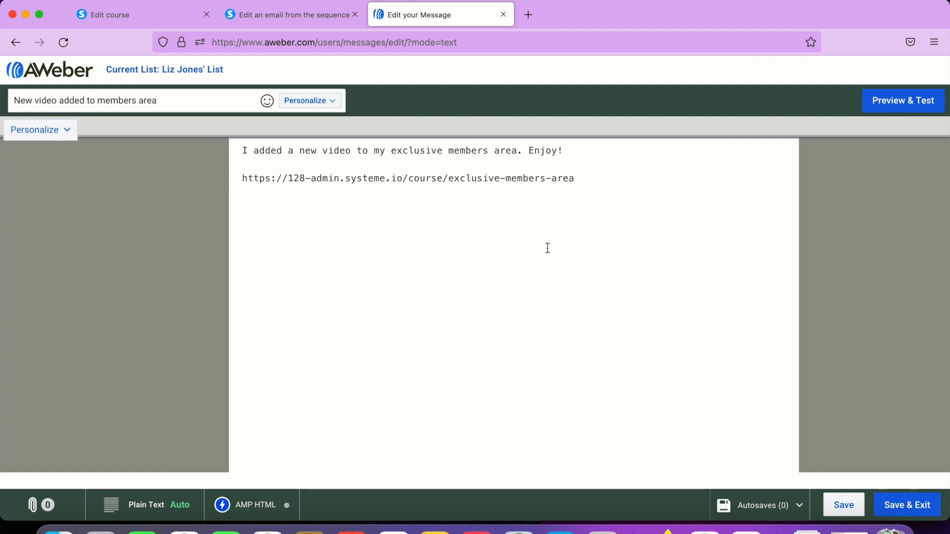
{"action": "key", "text": "Return"}
{"action": "type", "text": "Liz jones"}
{"action": "key", "text": "BackSpace"}
{"action": "key", "text": "BackSpace"}
{"action": "key", "text": "BackSpace"}
{"action": "key", "text": "BackSpace"}
{"action": "type", "text": "Jones"}
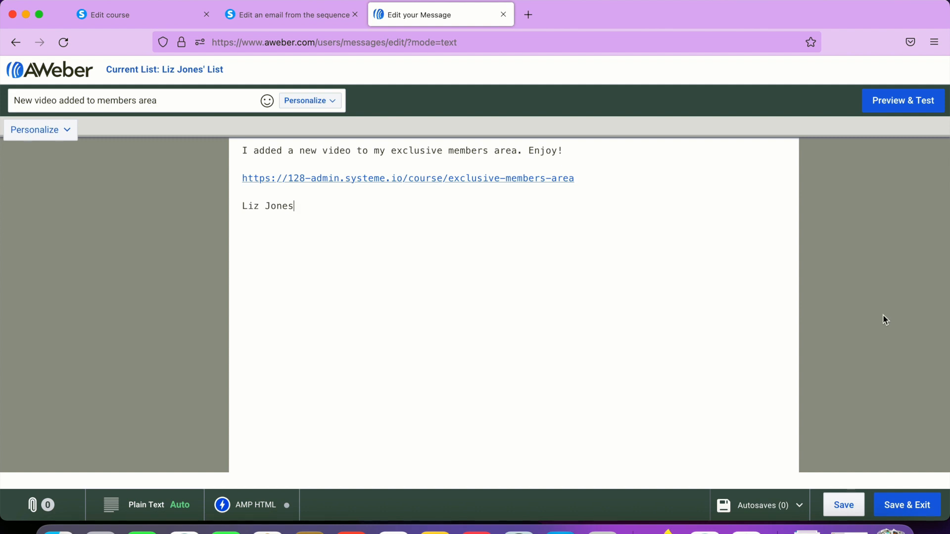
{"action": "left_click", "coordinate": [620, 152]}
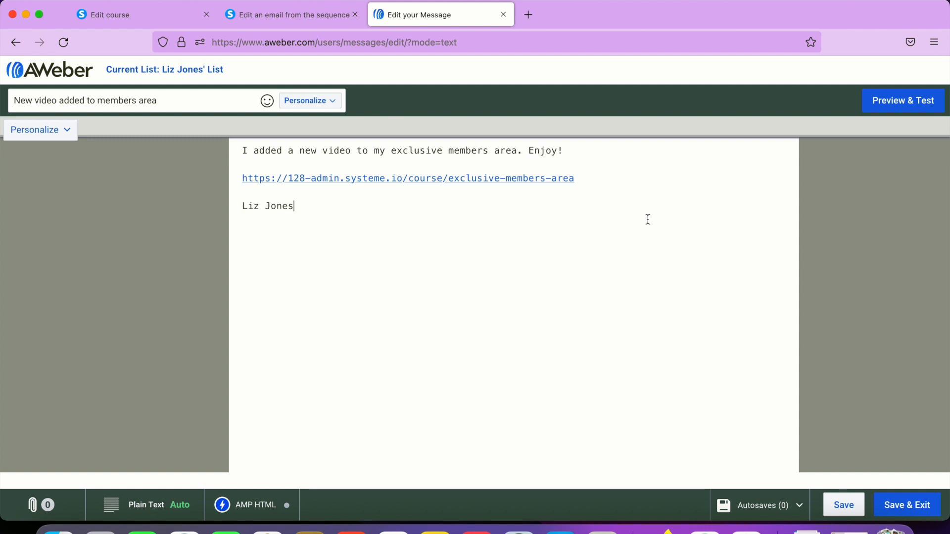
Step: Preview the message in mobile view and activate the e-mail address field for a test message
{"action": "left_click", "coordinate": [916, 101]}
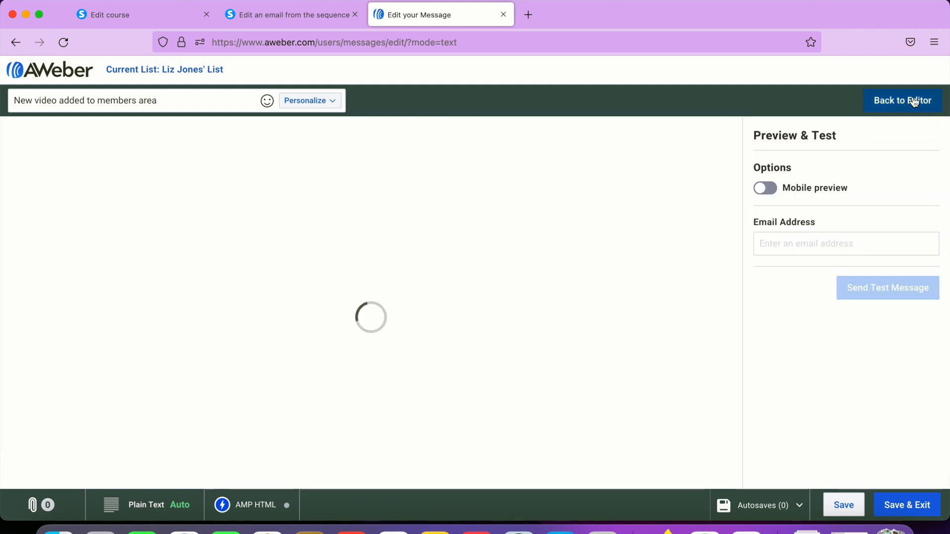
{"action": "left_click", "coordinate": [765, 188]}
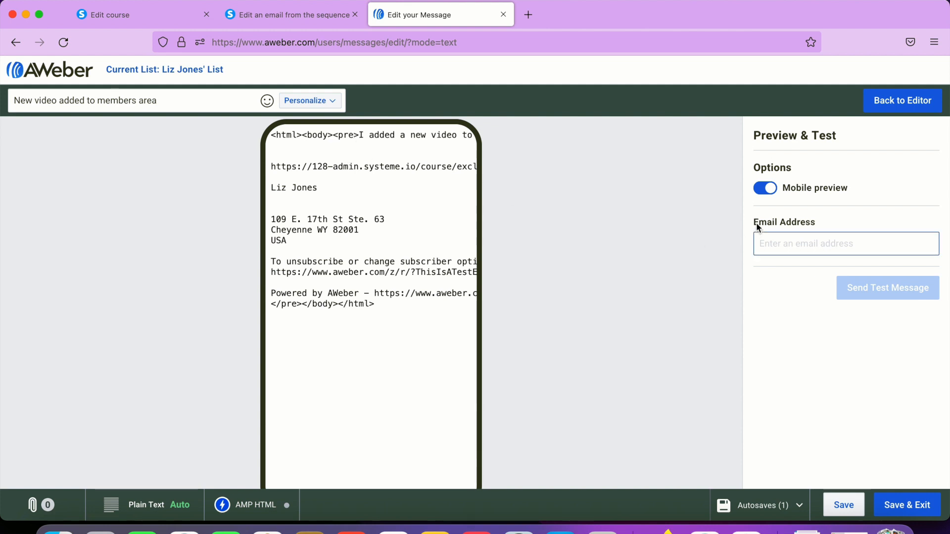
{"action": "left_click", "coordinate": [795, 243]}
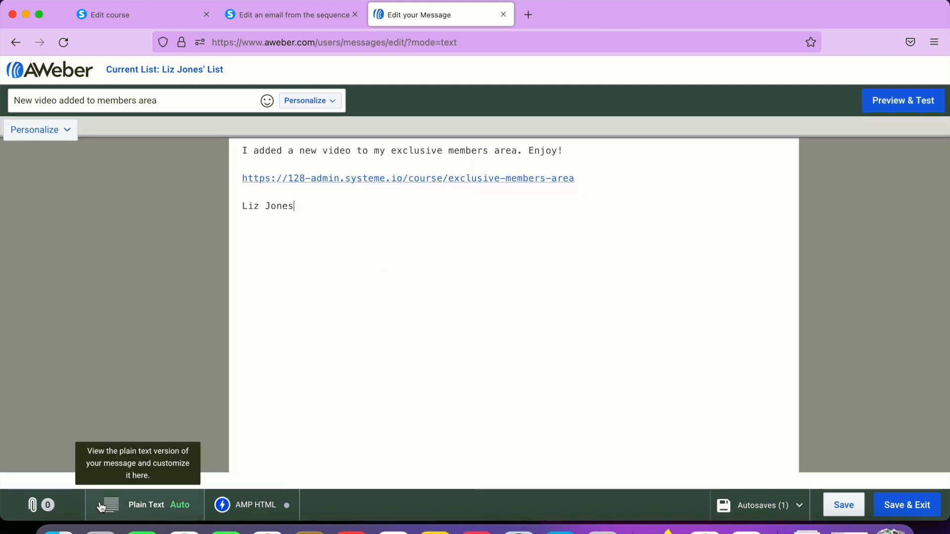
Step: Look at the message's AMP HTML editor without adding any code, and check its plain text version
{"action": "left_click", "coordinate": [241, 503]}
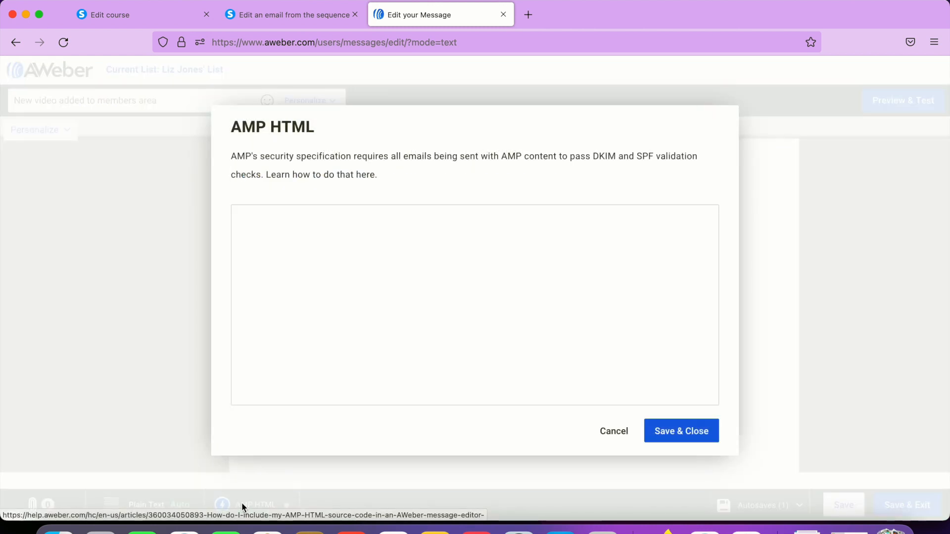
{"action": "left_click", "coordinate": [613, 430]}
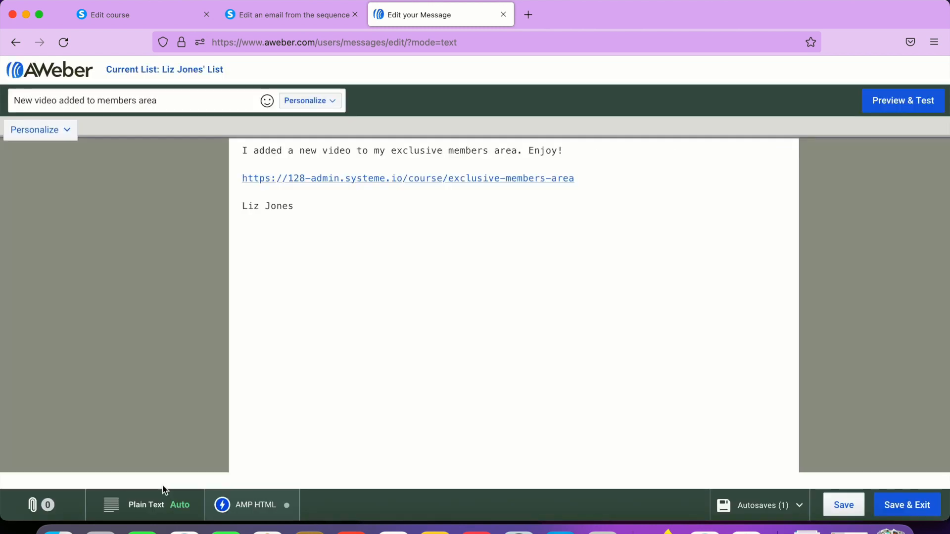
{"action": "left_click", "coordinate": [149, 506]}
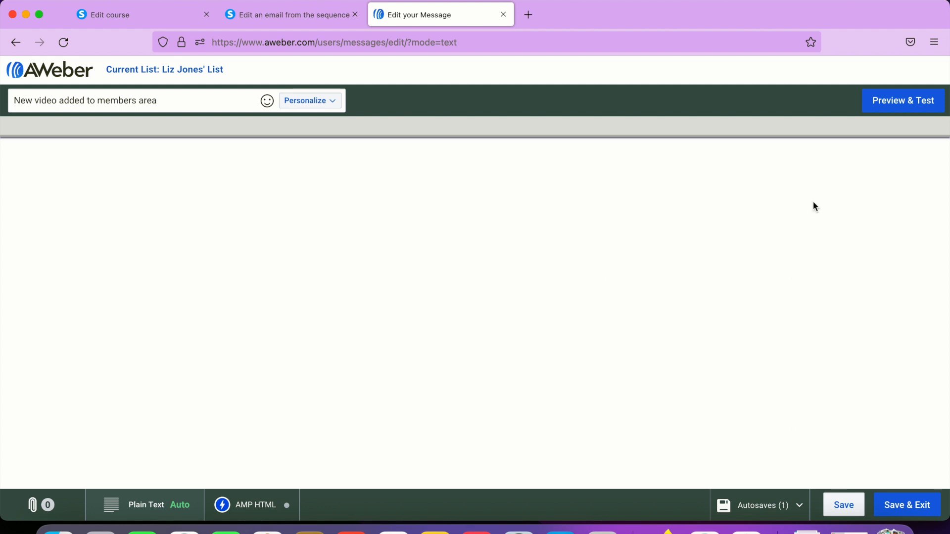
Step: Save and exit the message, and open scheduling for the "New video added to members area" draft
{"action": "left_click", "coordinate": [897, 509]}
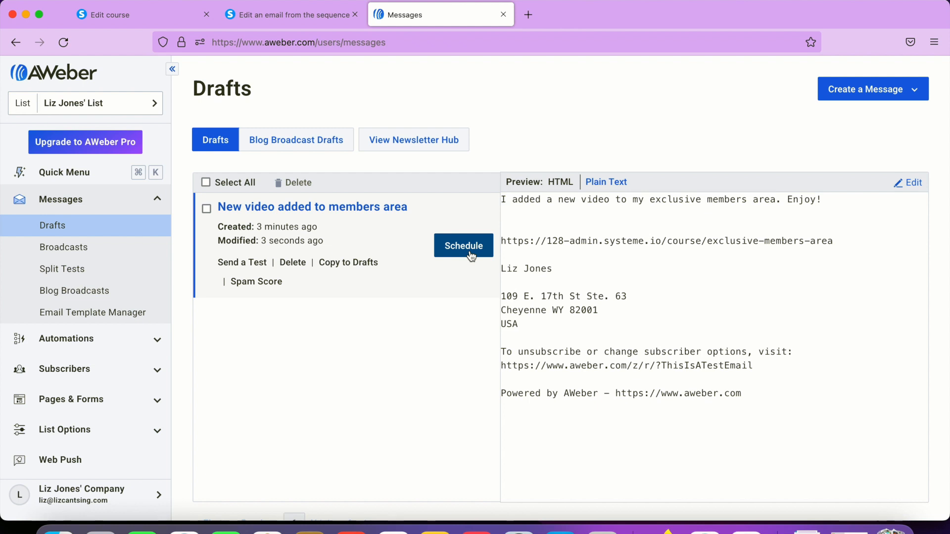
{"action": "left_click", "coordinate": [470, 255]}
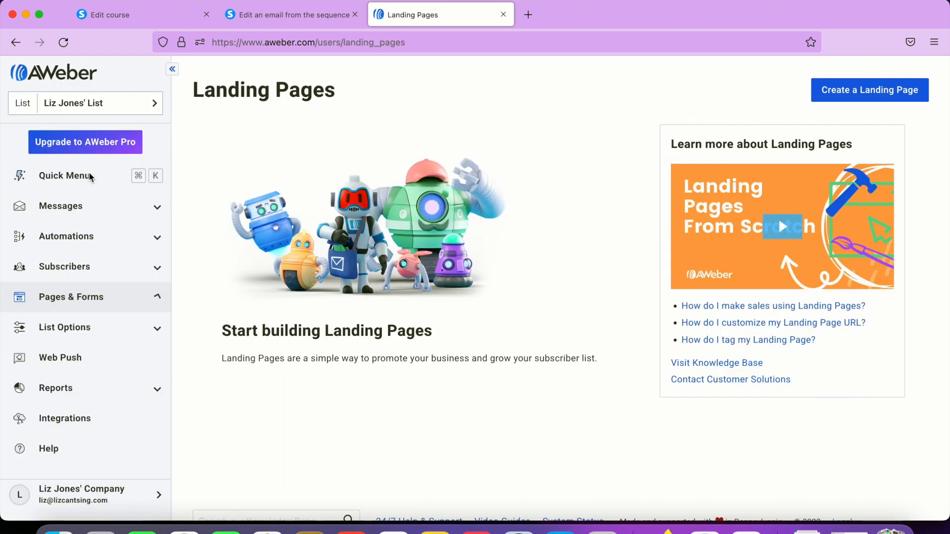
Step: Look through the quick menu's shortcuts for subscribers, sign up forms, landing pages and reports
{"action": "left_click", "coordinate": [89, 176]}
{"action": "scroll", "coordinate": [415, 240], "scroll_direction": "down", "scroll_amount": 5}
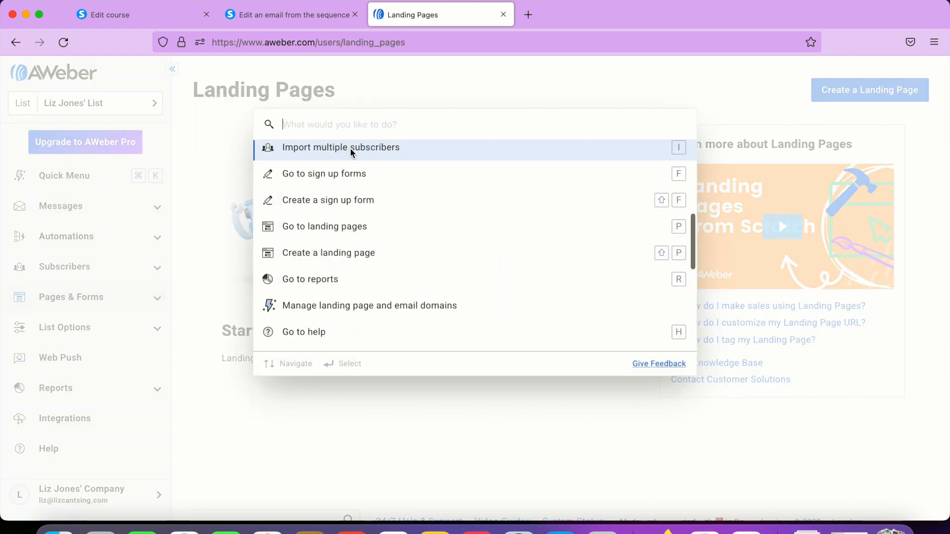
{"action": "scroll", "coordinate": [354, 228], "scroll_direction": "up", "scroll_amount": 2}
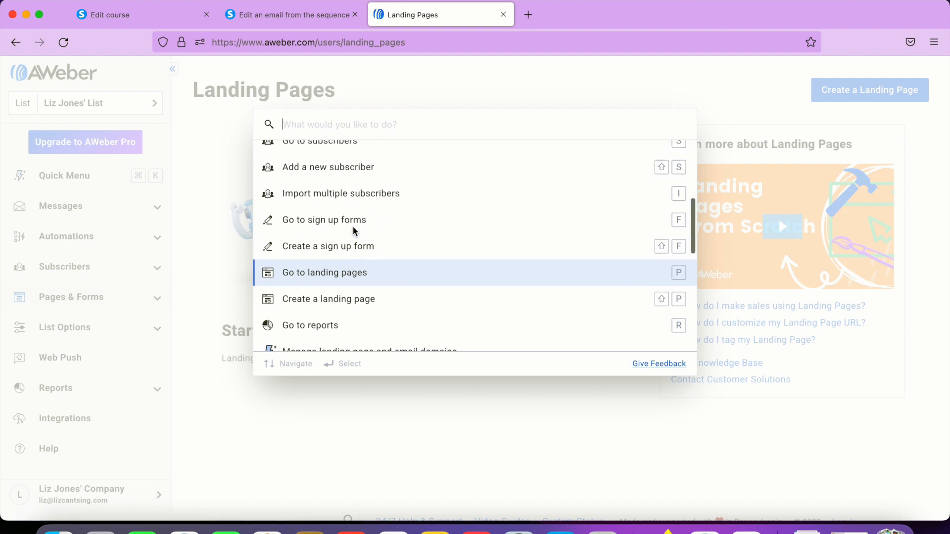